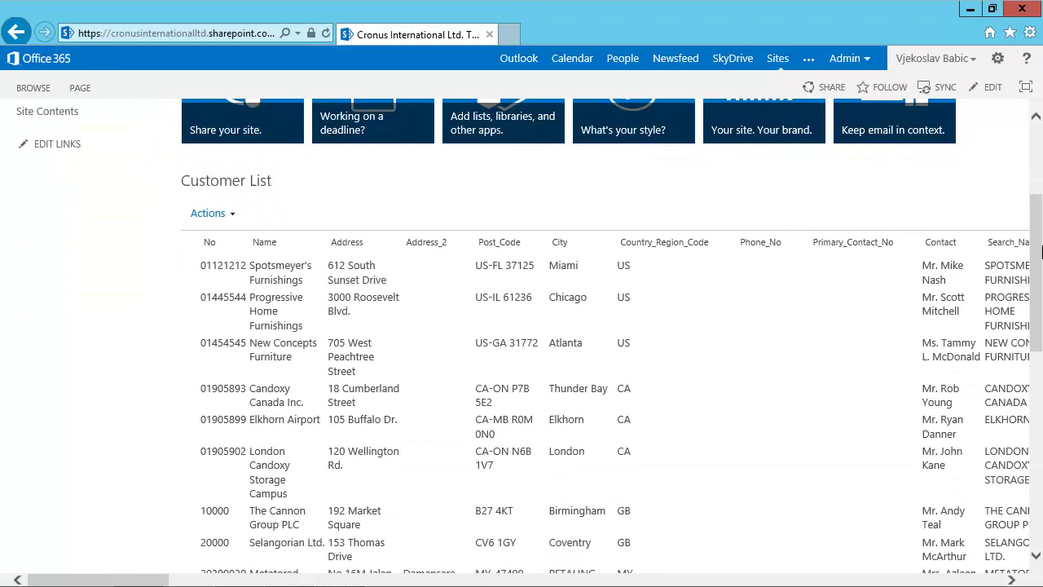
Scroll back to the top of the team site and open the Test list under Recent.
left_click_drag(1040, 277, 1034, 173)
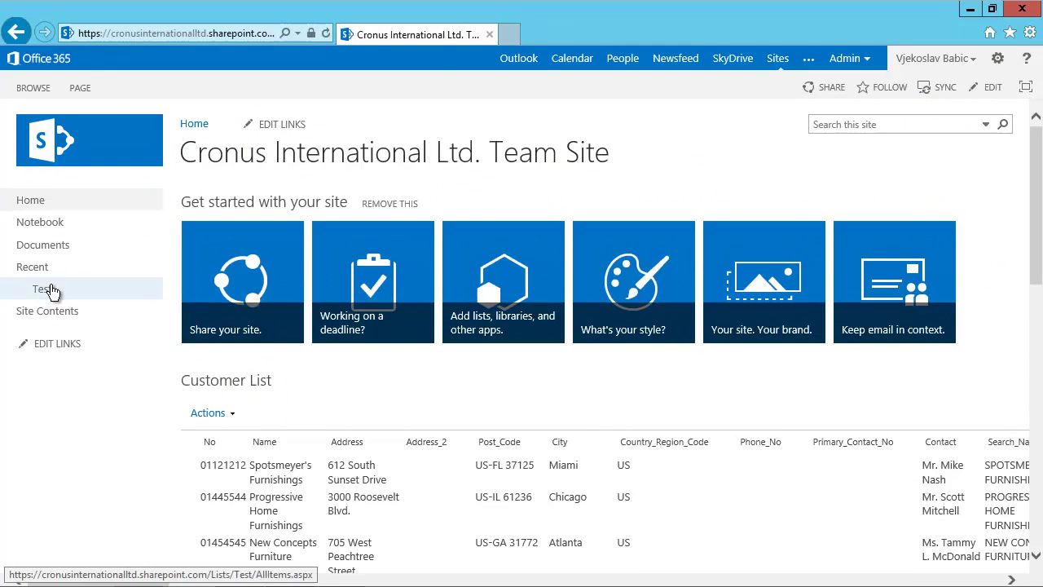
left_click(51, 291)
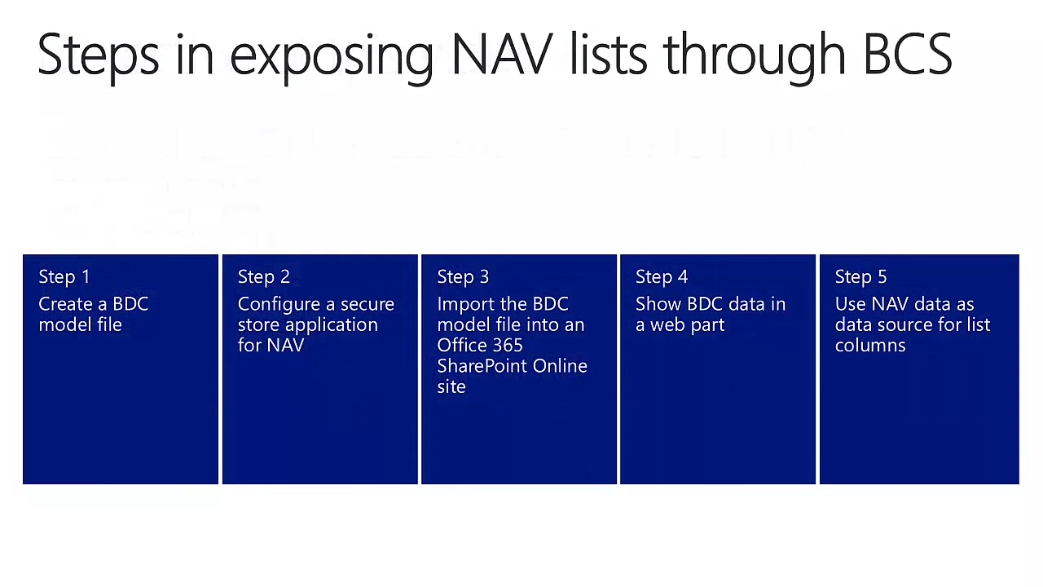
Advance the BCS steps slide to highlight Step 1, creating a BDC model file.
key("Right")
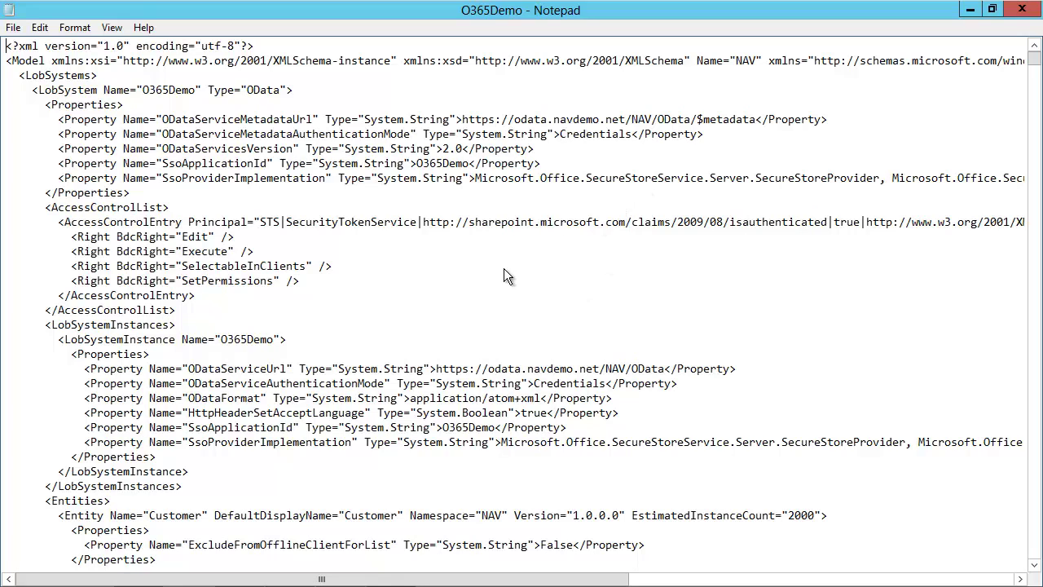
Page through O365Demo.xml's parameter definitions and Customer TypeDescriptor fields, then return to the top.
left_click(1037, 88)
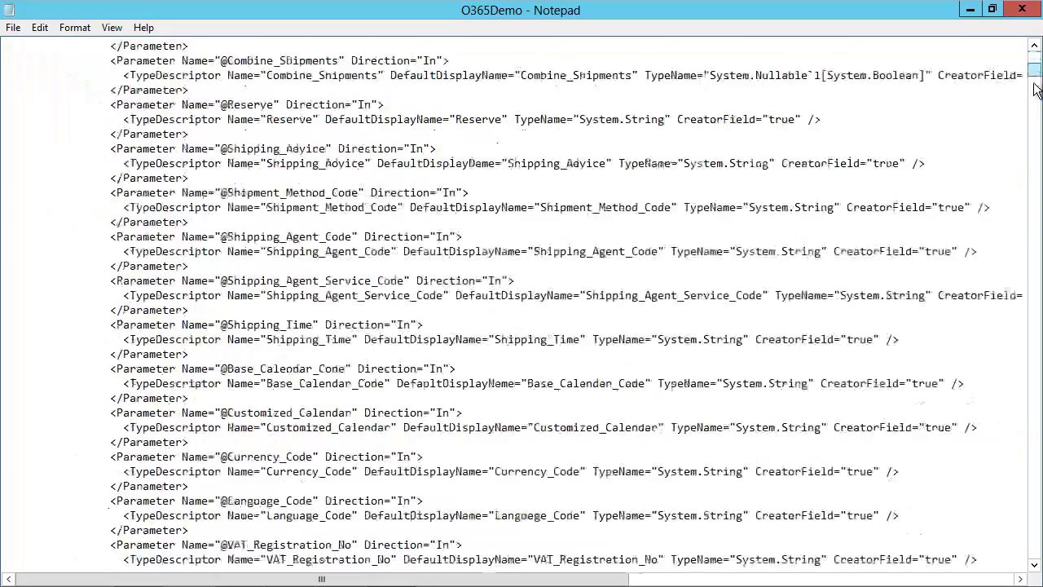
left_click(1037, 88)
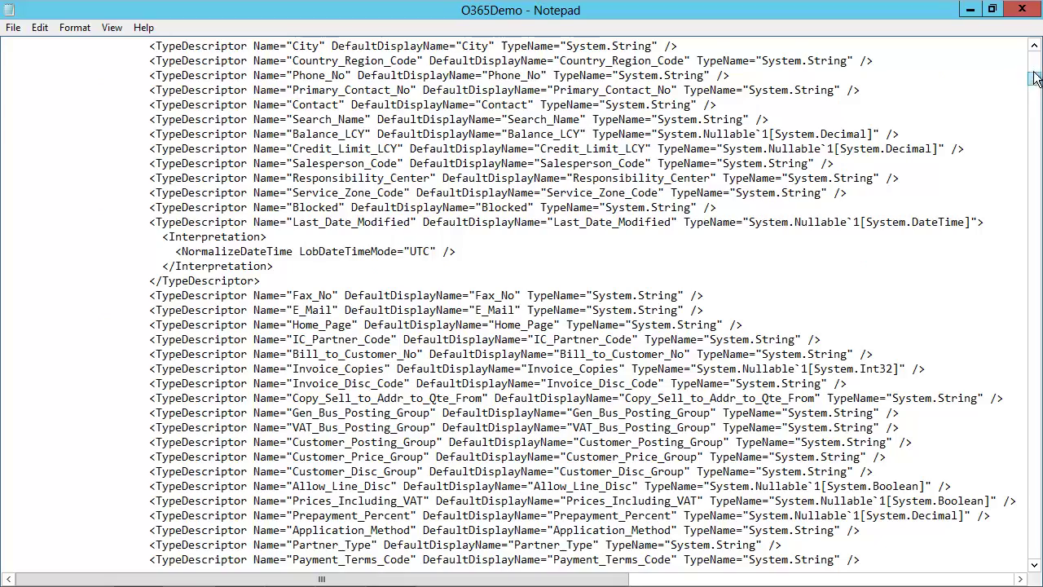
left_click_drag(1034, 75, 1034, 55)
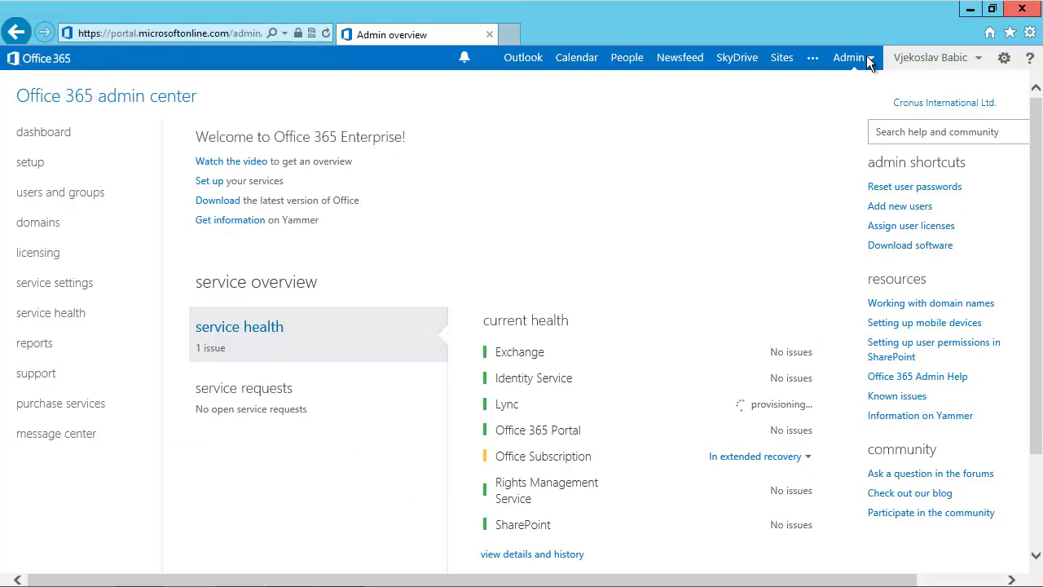
Go to the SharePoint admin center's secure store and start a new target application.
left_click(867, 57)
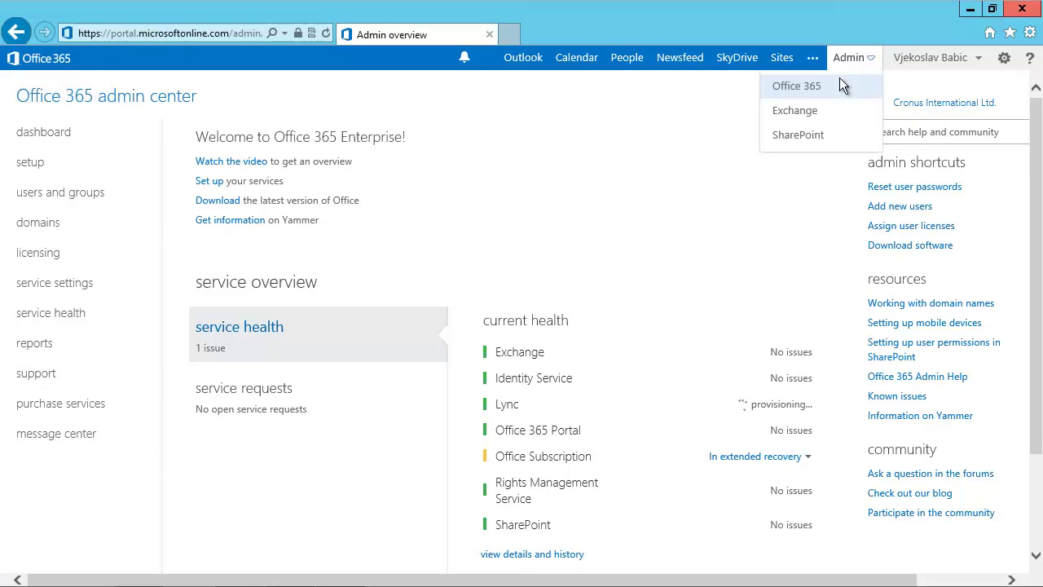
left_click(795, 138)
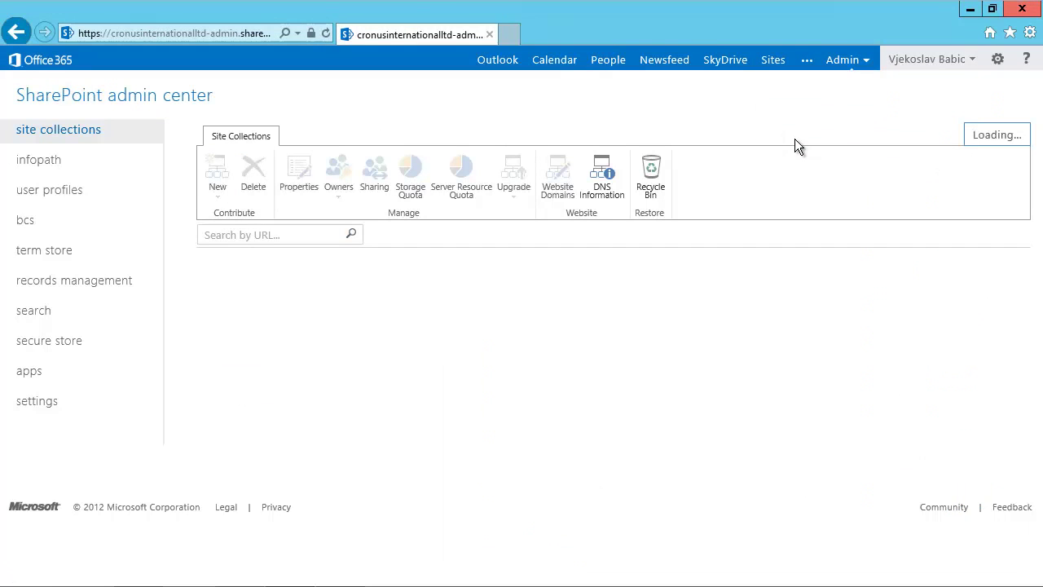
left_click(49, 349)
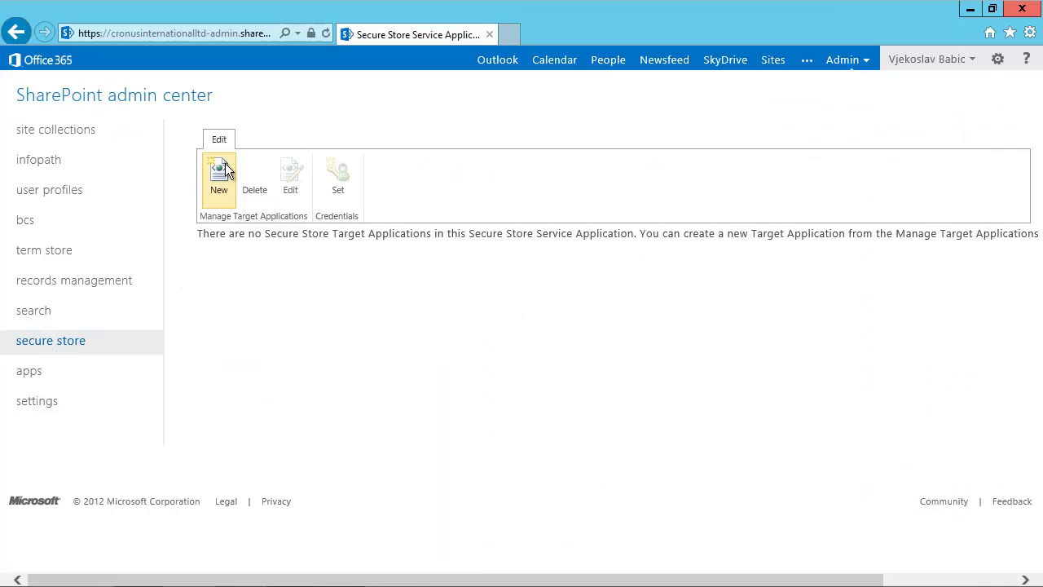
left_click(220, 172)
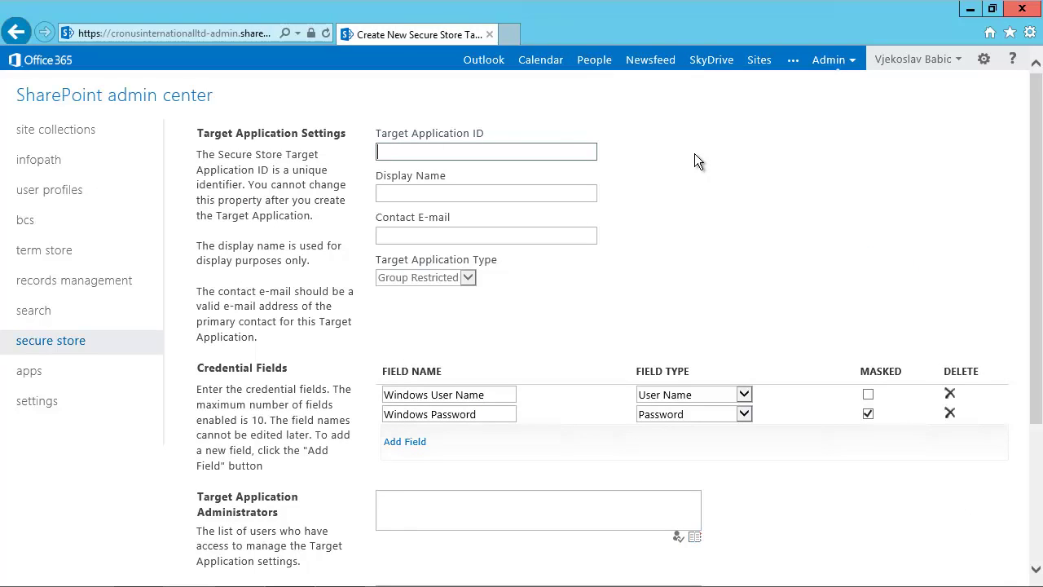
Enter target application ID O365Demo, display name 'Office 365 NAV Demo' and the contact e-mail.
type("O365Demo")
key("Tab")
type("Offi e")
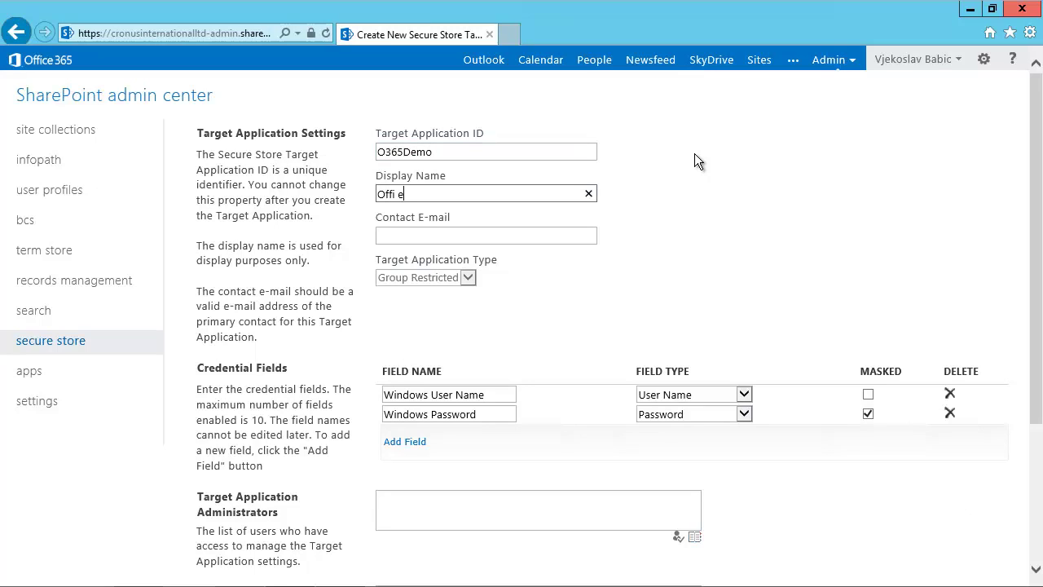
key("BackSpace")
key("BackSpace")
type("ce 365 NAV Demov")
key("BackSpace")
key("Tab")
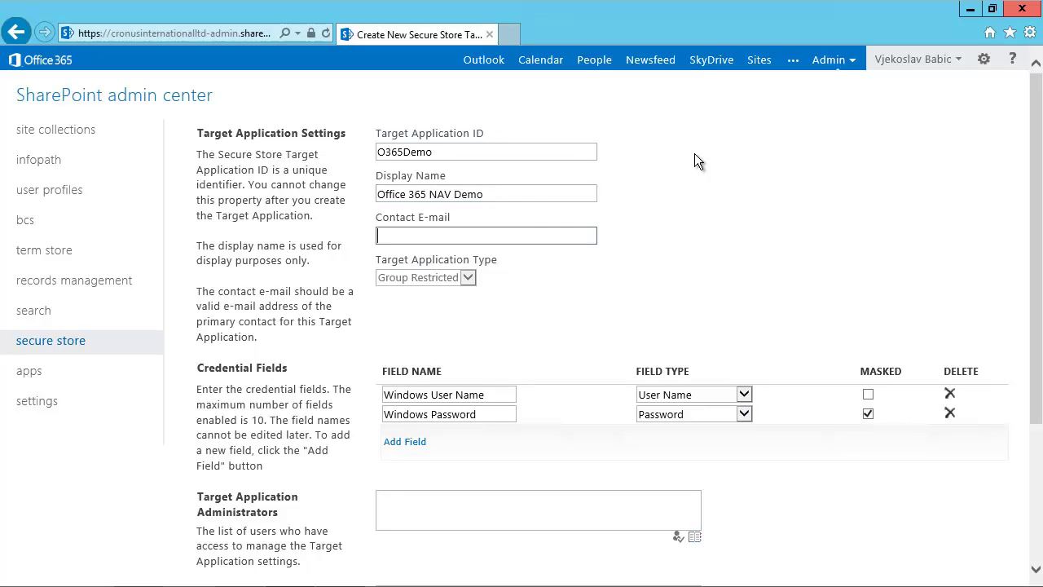
key("Tab")
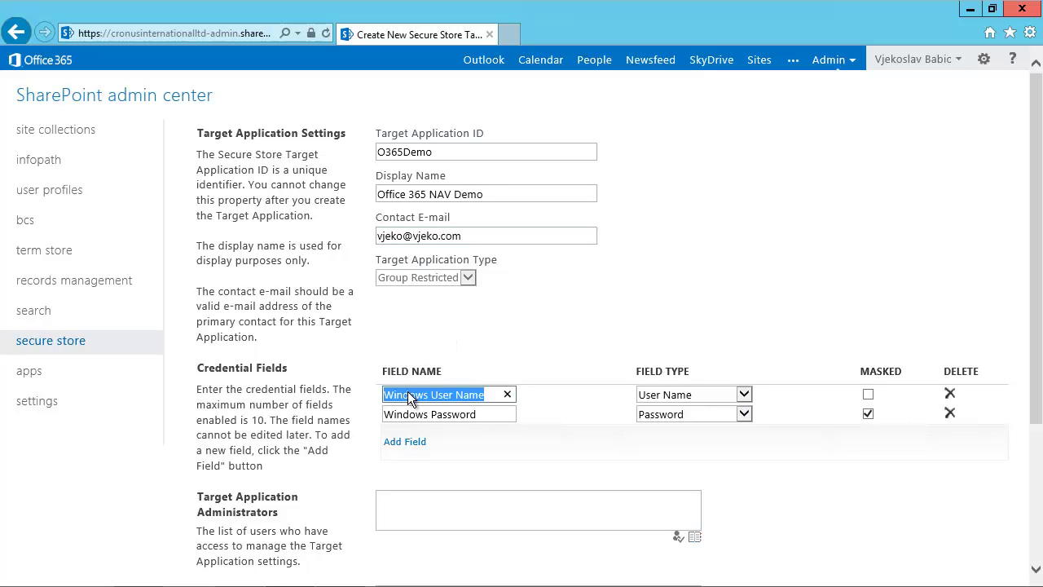
Rename the credential fields to User Name and Password and mark the field as Masked.
left_click(431, 392)
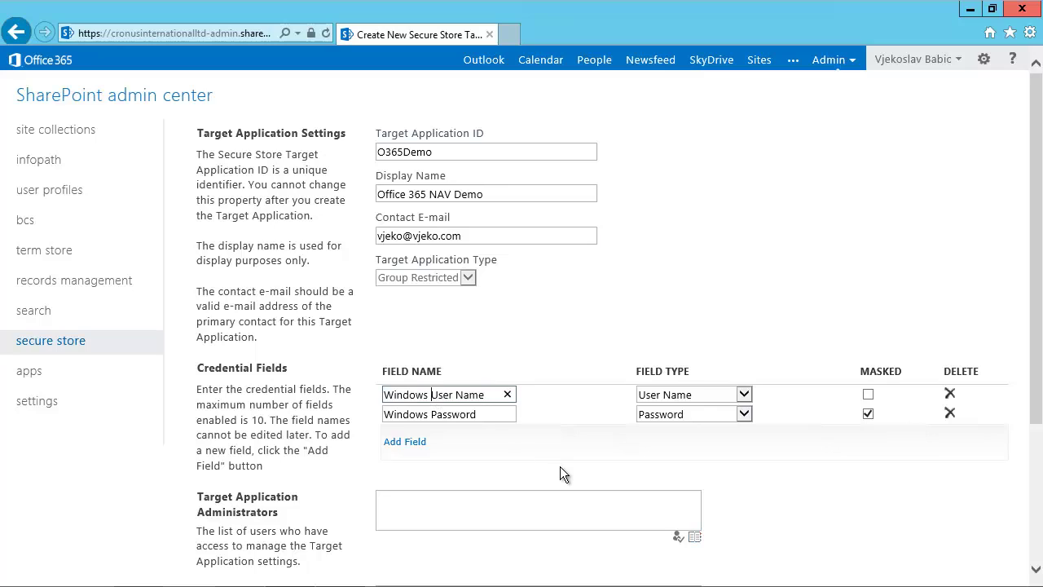
key("shift+Home")
key("BackSpace")
left_click(432, 416)
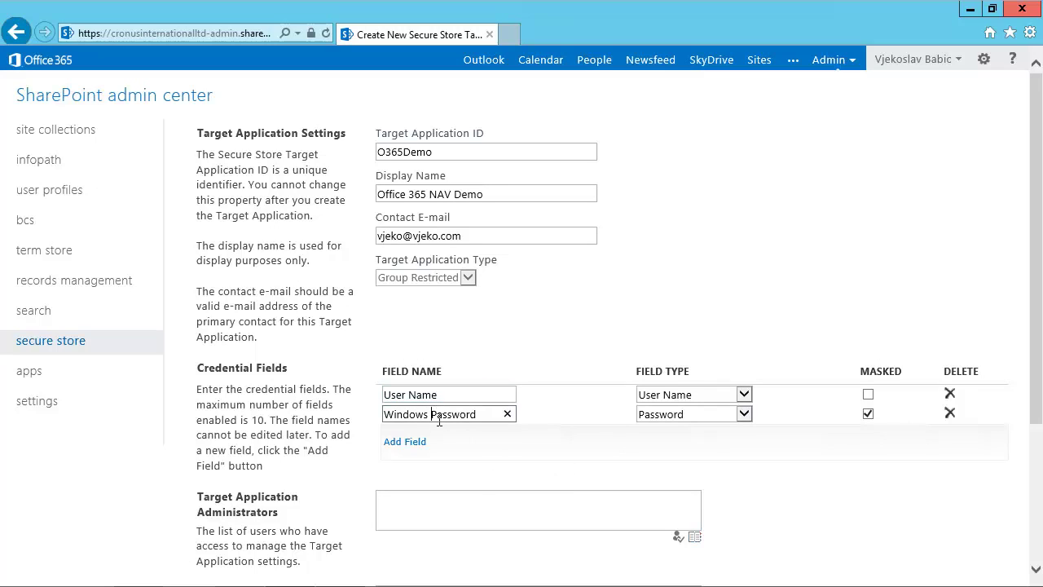
key("shift+Home")
key("BackSpace")
left_click(868, 394)
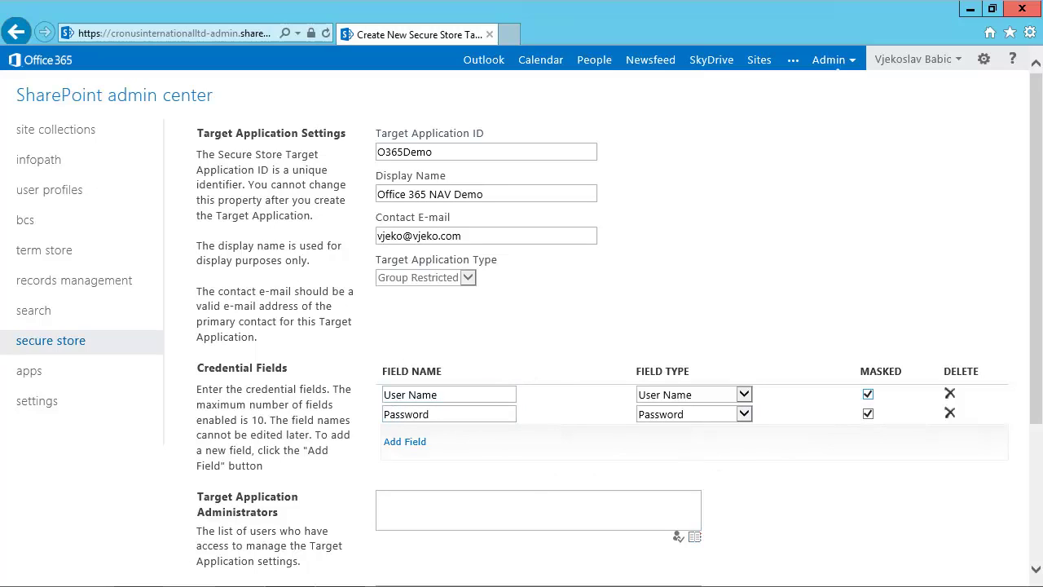
Add the administrator account and the credential member, then save the target application.
left_click(540, 501)
type("v")
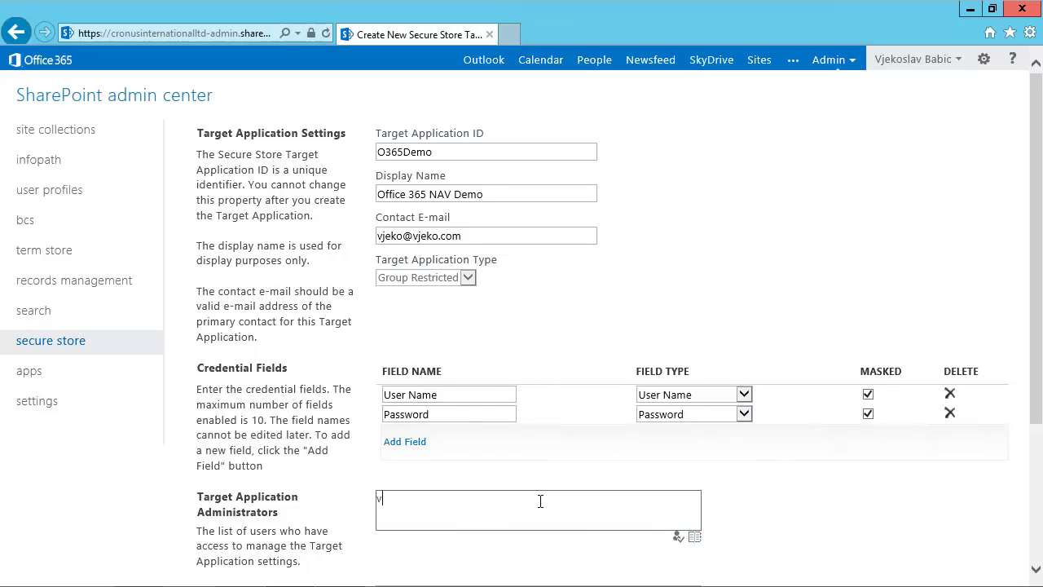
type("jeko")
left_click(676, 539)
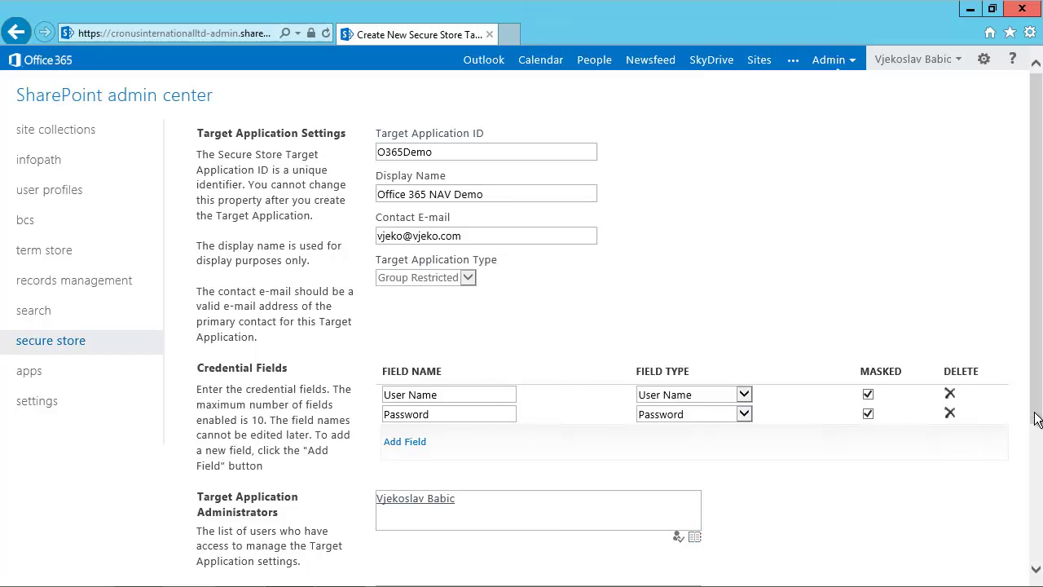
scroll(1035, 419, "down", 3)
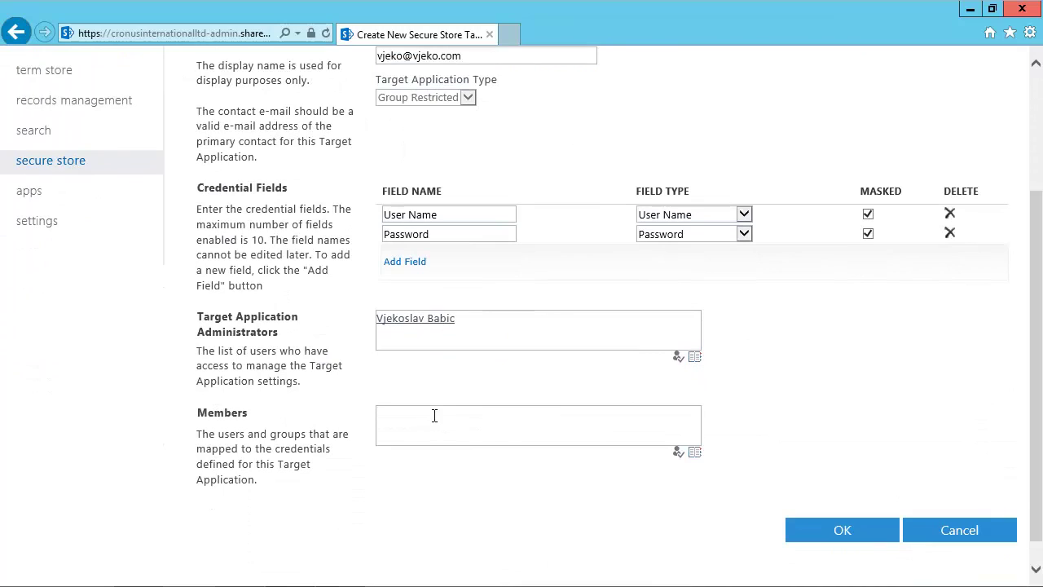
left_click(435, 416)
type("vjeko")
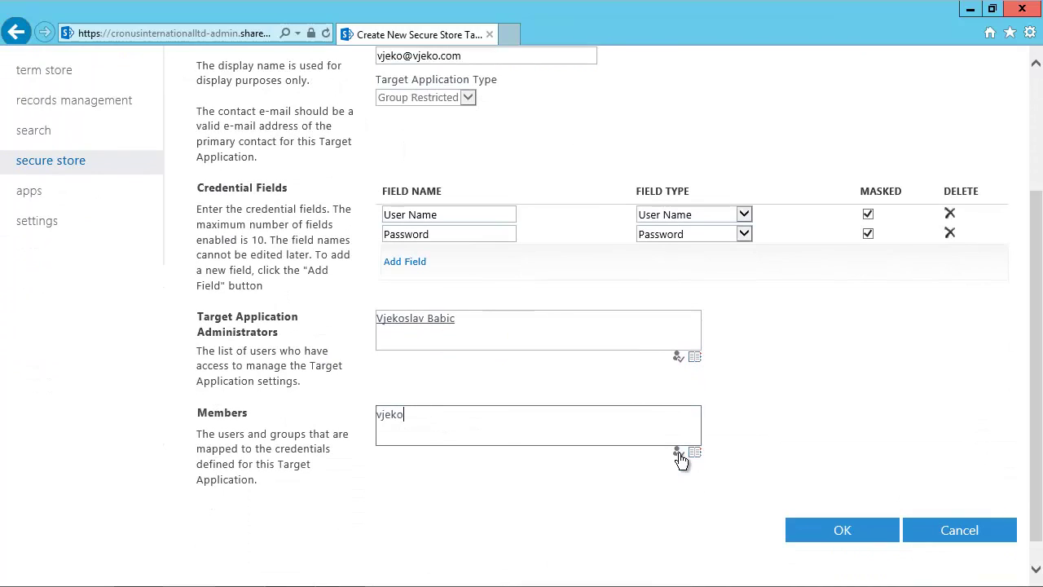
left_click(678, 454)
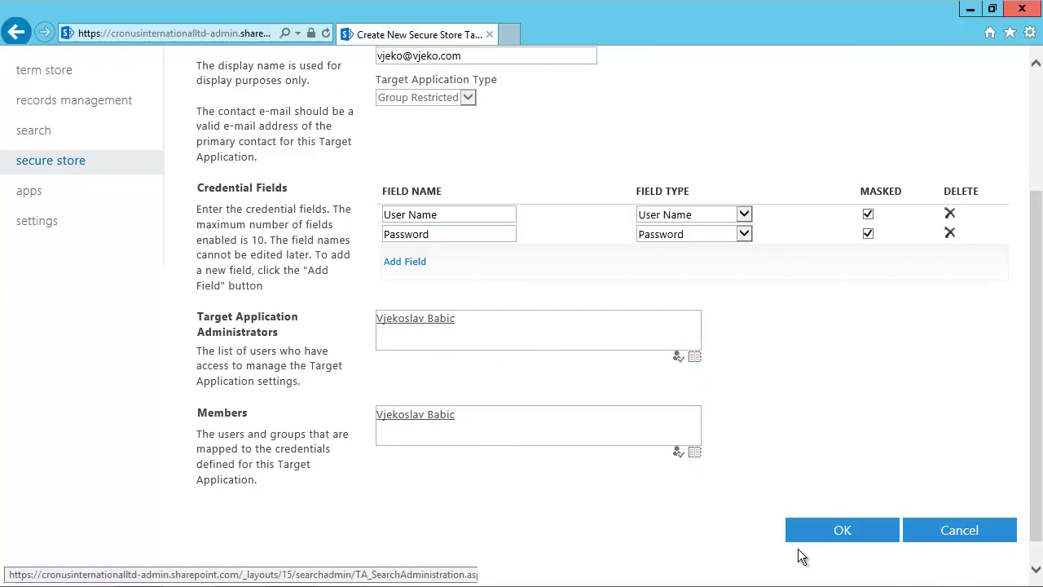
left_click(833, 535)
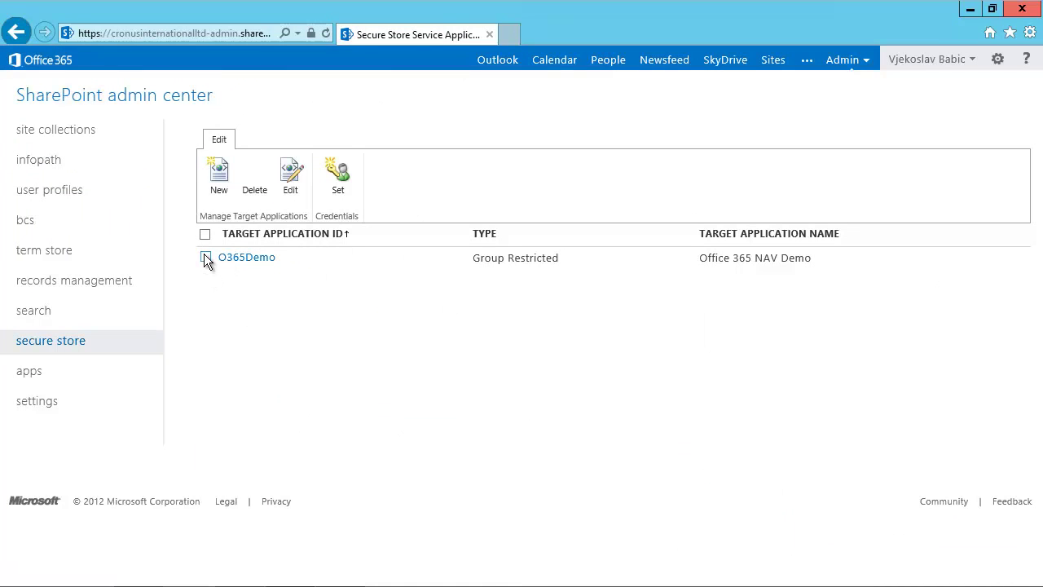
Set O365Demo's credentials, entering and confirming the user name and the password.
left_click(205, 257)
left_click(331, 168)
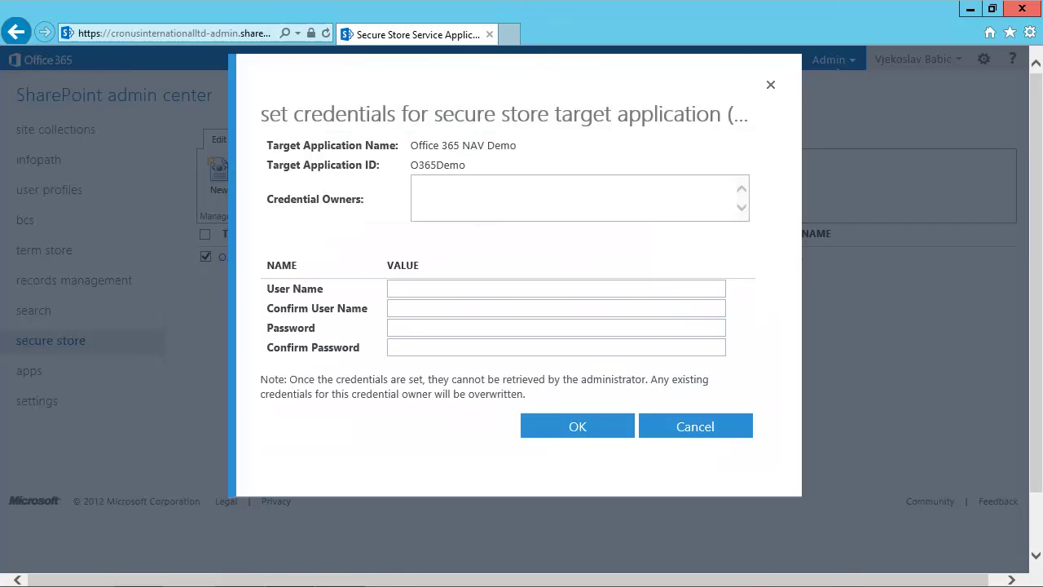
left_click(467, 186)
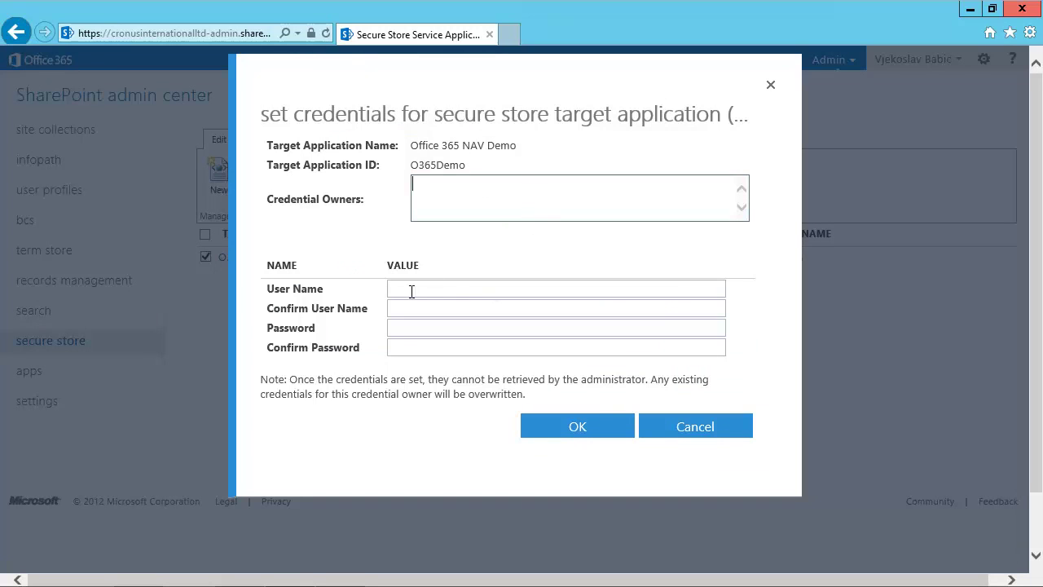
left_click(635, 291)
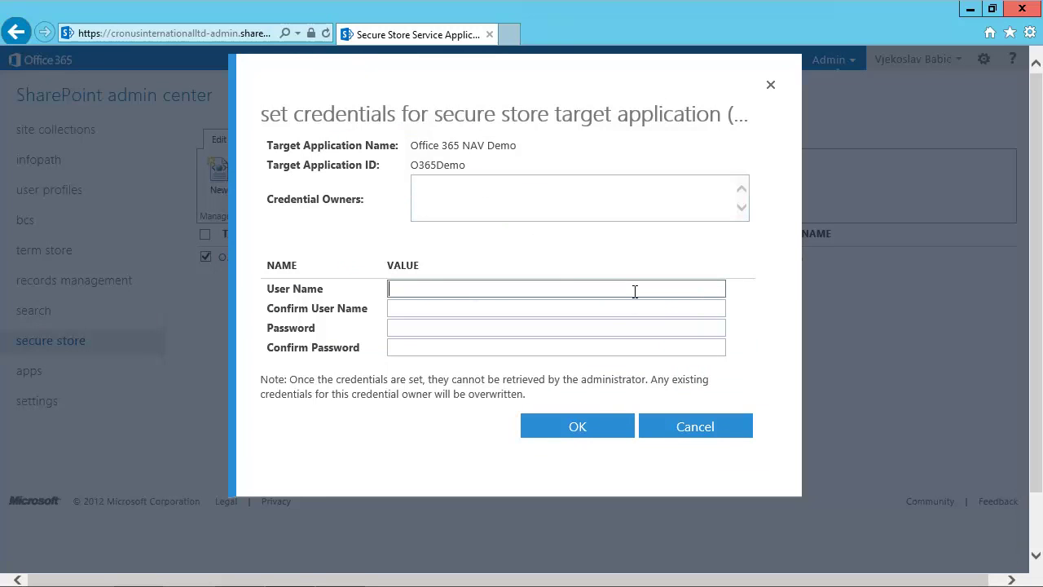
type("•••••••••••••")
key("Tab")
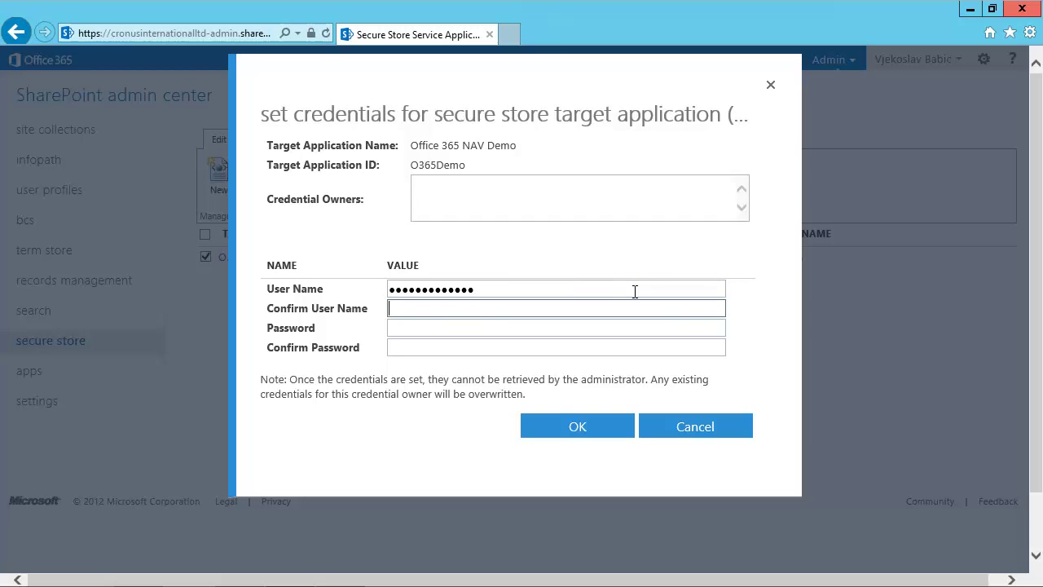
type("••••••••••")
key("Tab")
type("P@ssw0rd")
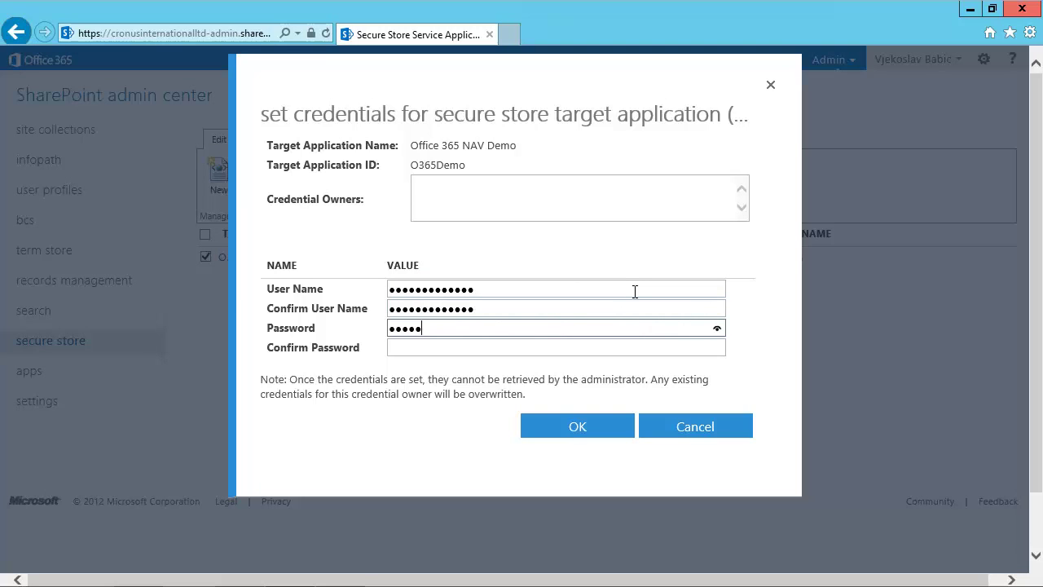
type("1")
key("Tab")
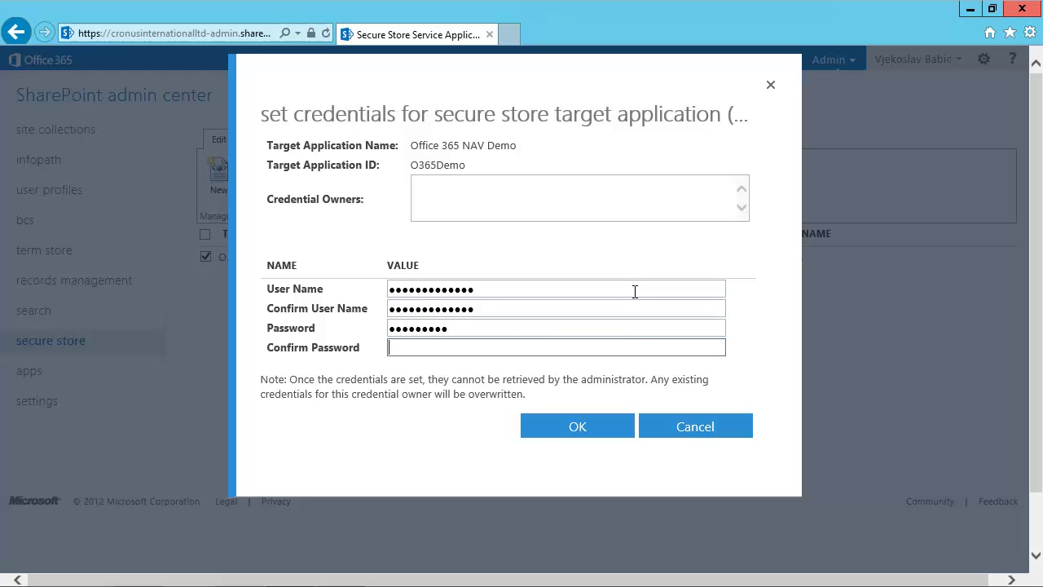
type("P@ssw0rd1")
left_click(568, 429)
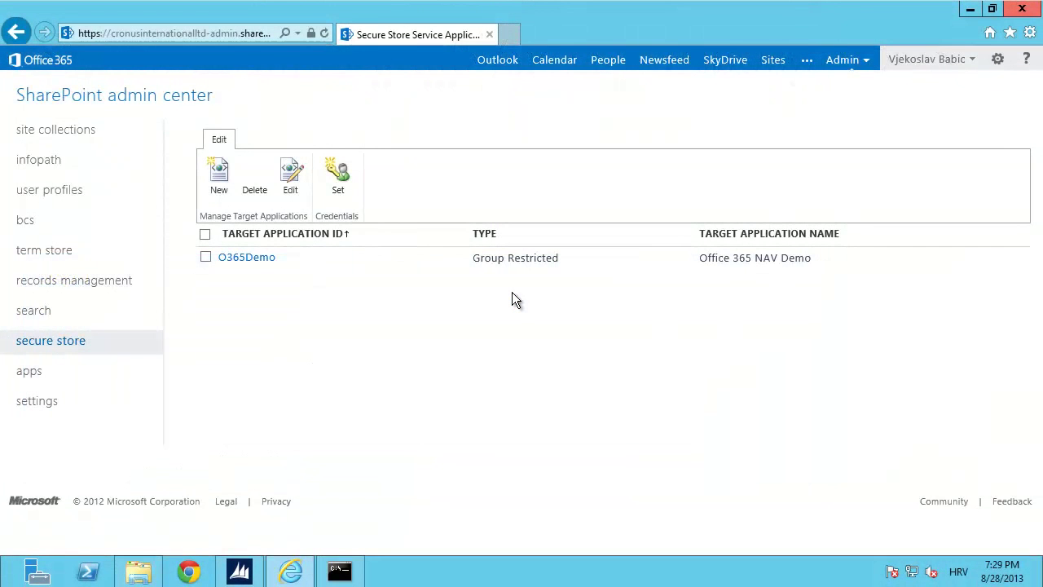
Import the O365Demo BDC model through Manage BDC Models, then open the imported NAV model.
left_click(24, 225)
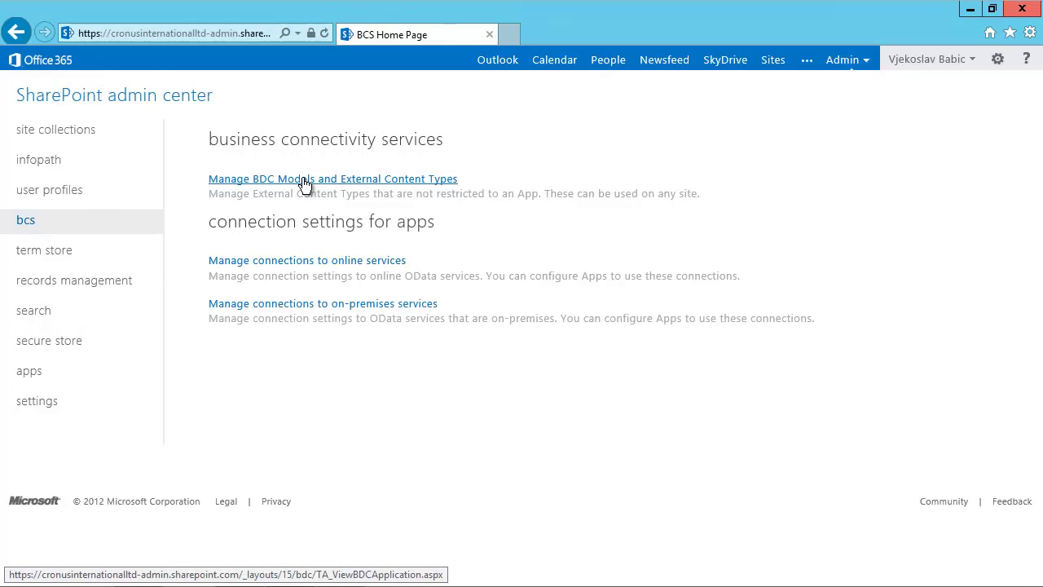
left_click(303, 181)
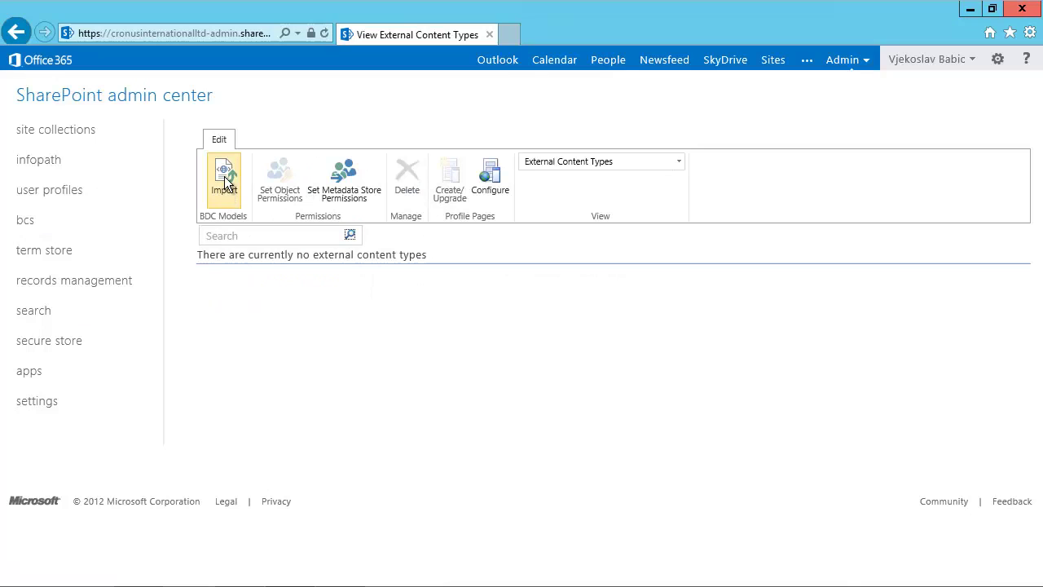
left_click(224, 176)
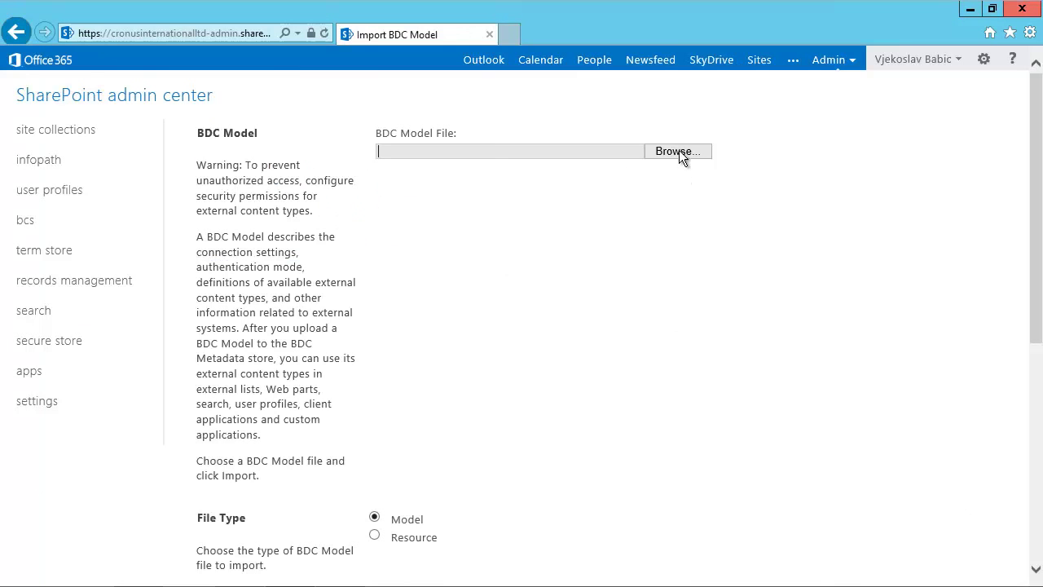
left_click(677, 152)
left_click(182, 133)
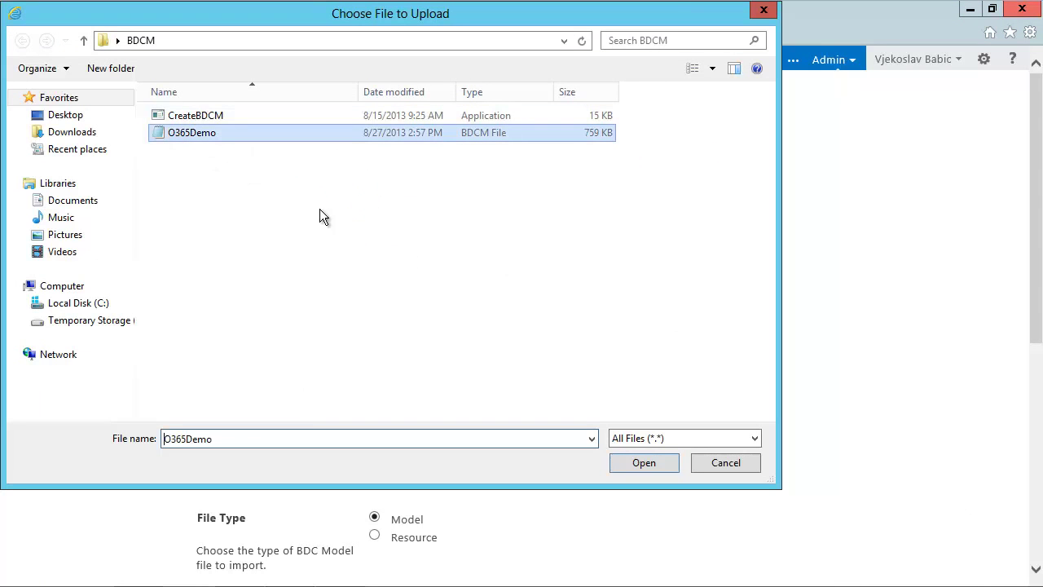
left_click(637, 464)
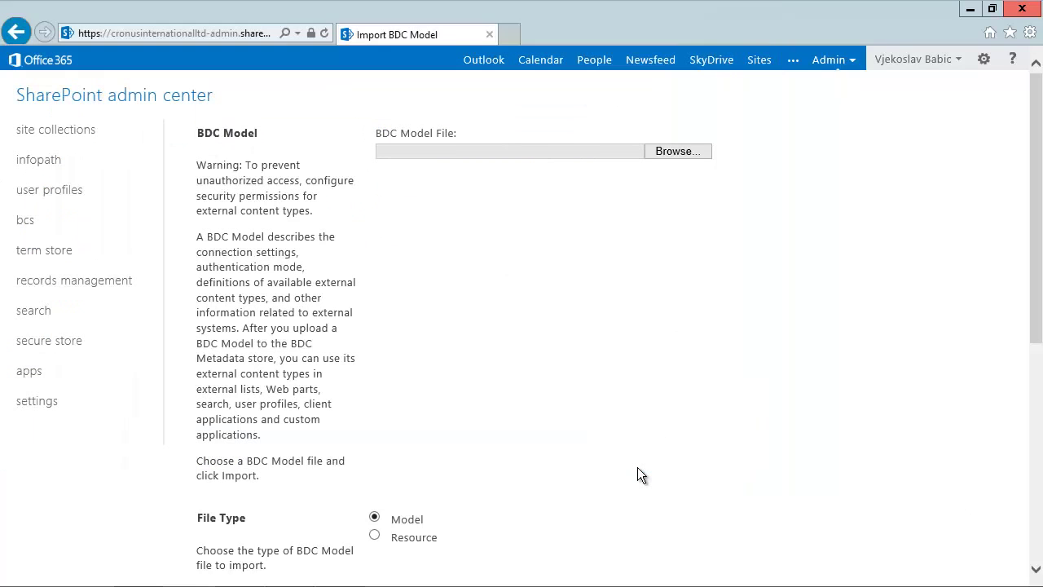
scroll(499, 160, "down", 5)
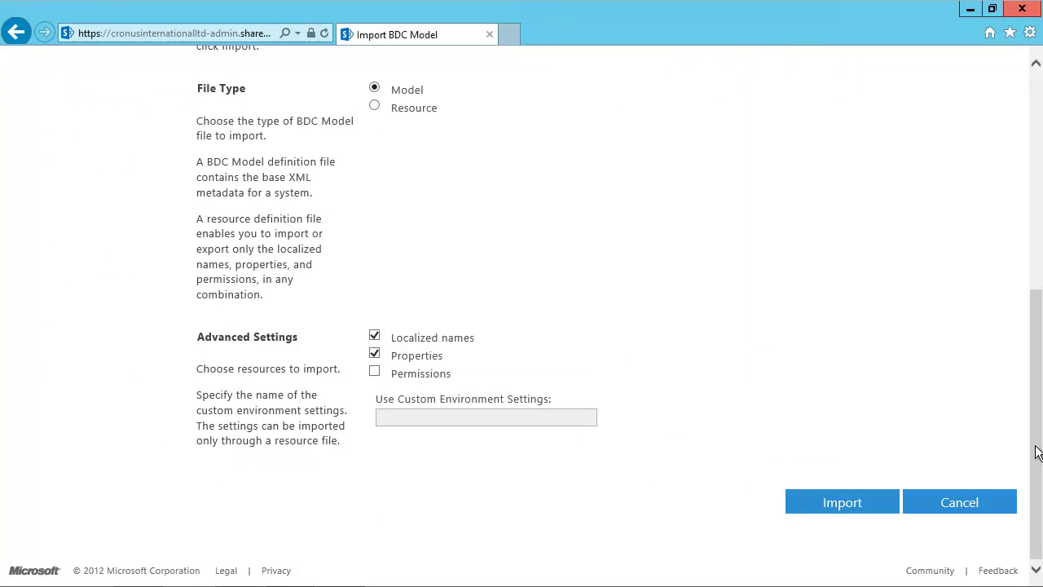
left_click(830, 503)
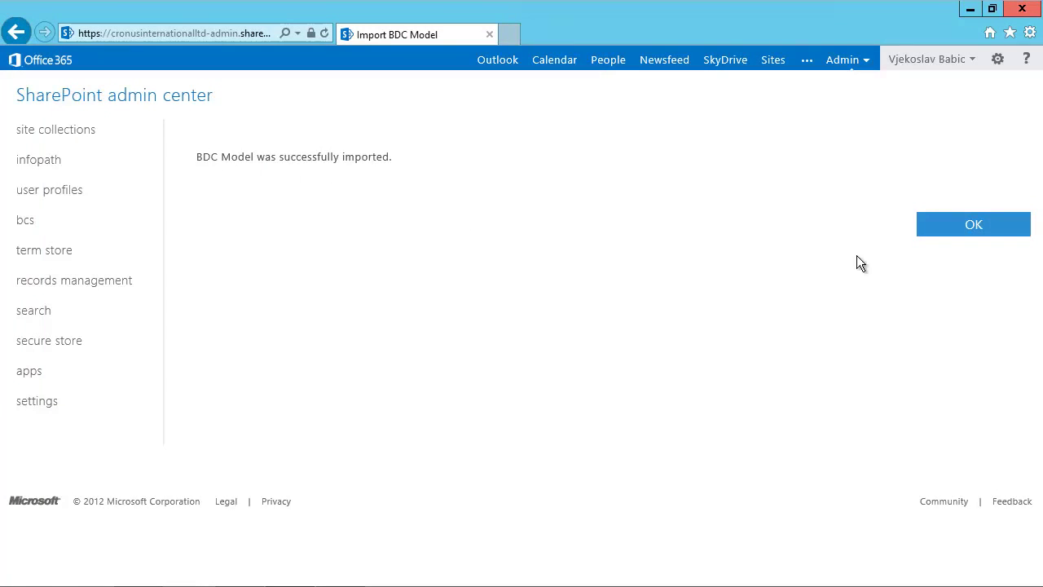
left_click(974, 228)
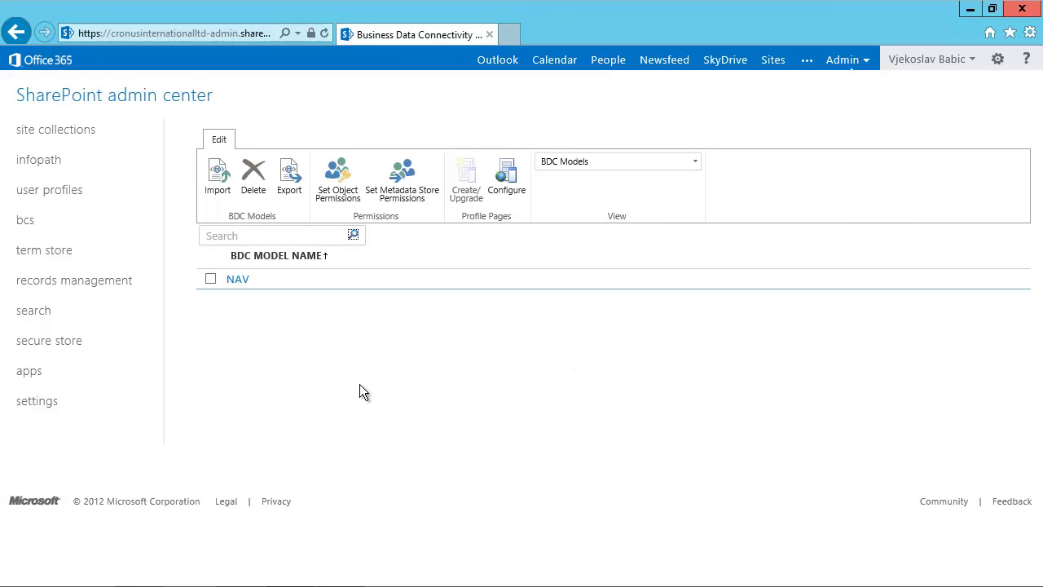
left_click(235, 280)
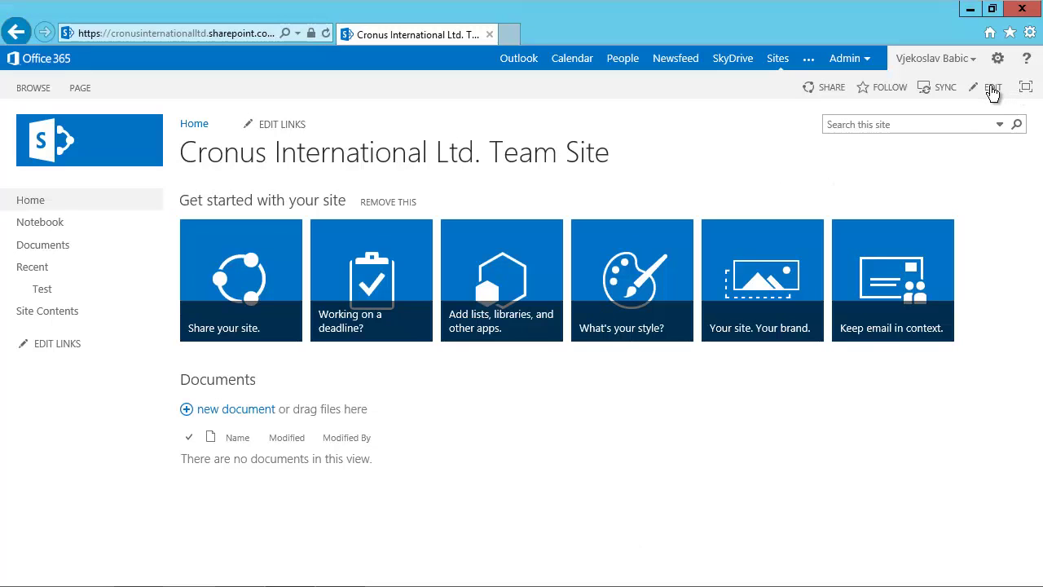
Put the Cronus International Ltd. Team Site home page into edit mode.
left_click(991, 90)
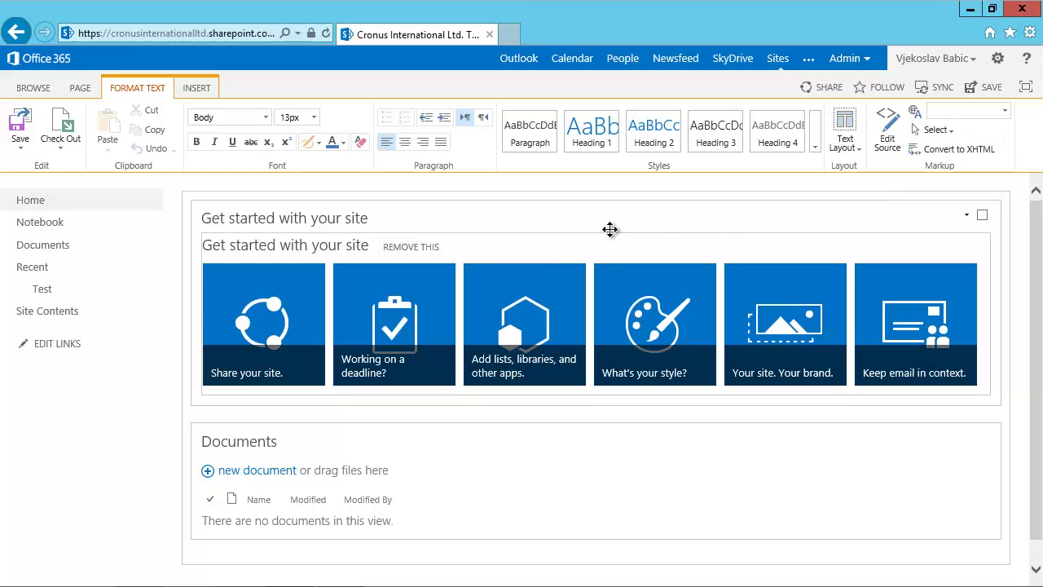
Insert a Business Data List web part from the Business Data category onto the page.
left_click(194, 90)
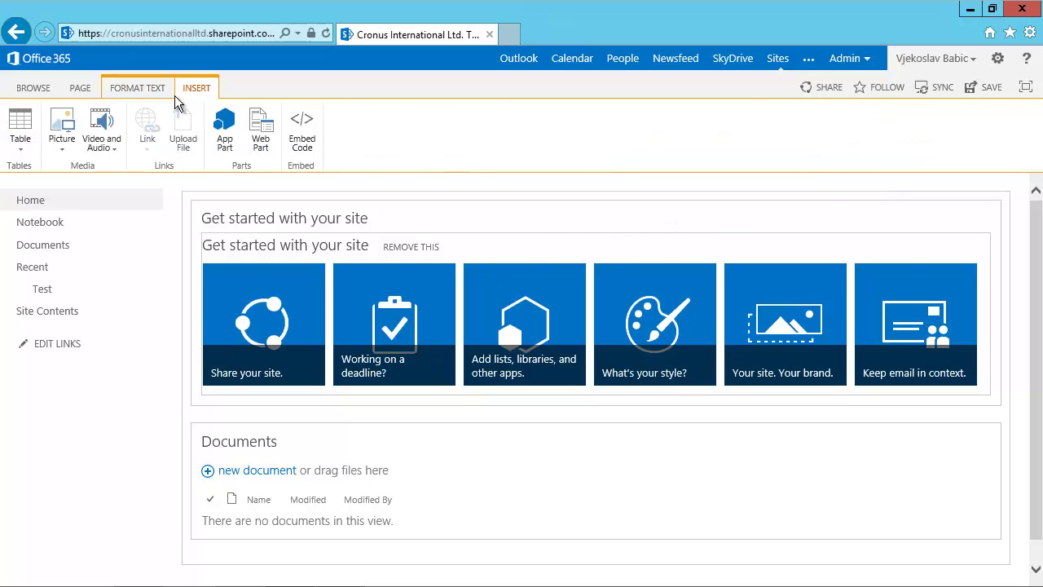
left_click(261, 129)
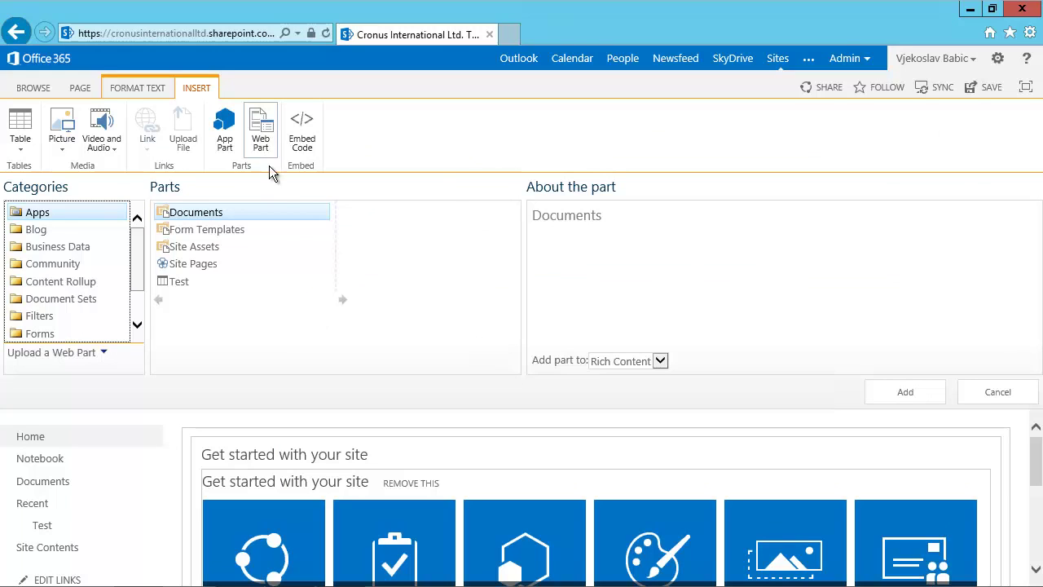
left_click(34, 249)
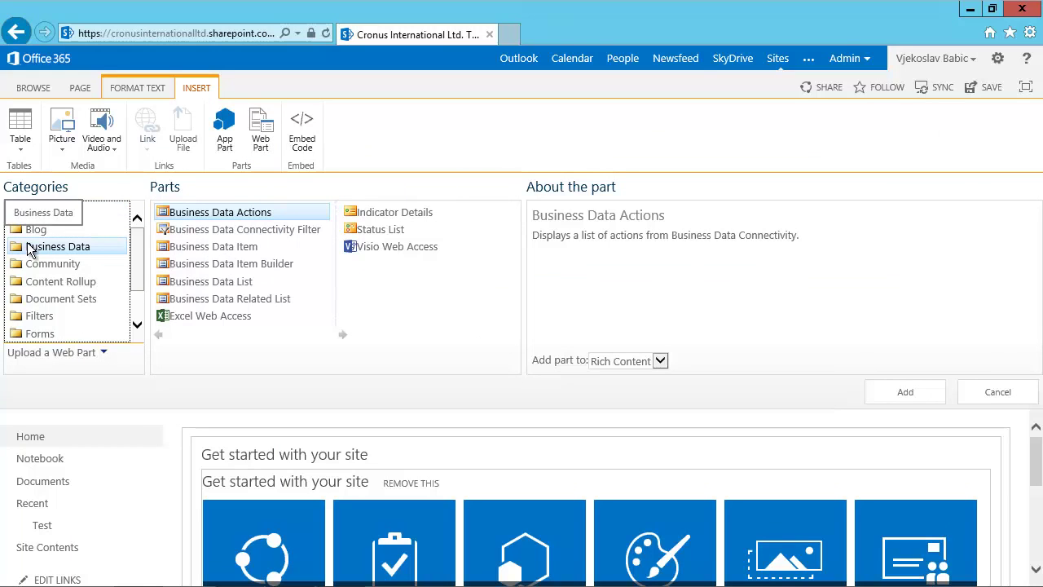
left_click(213, 285)
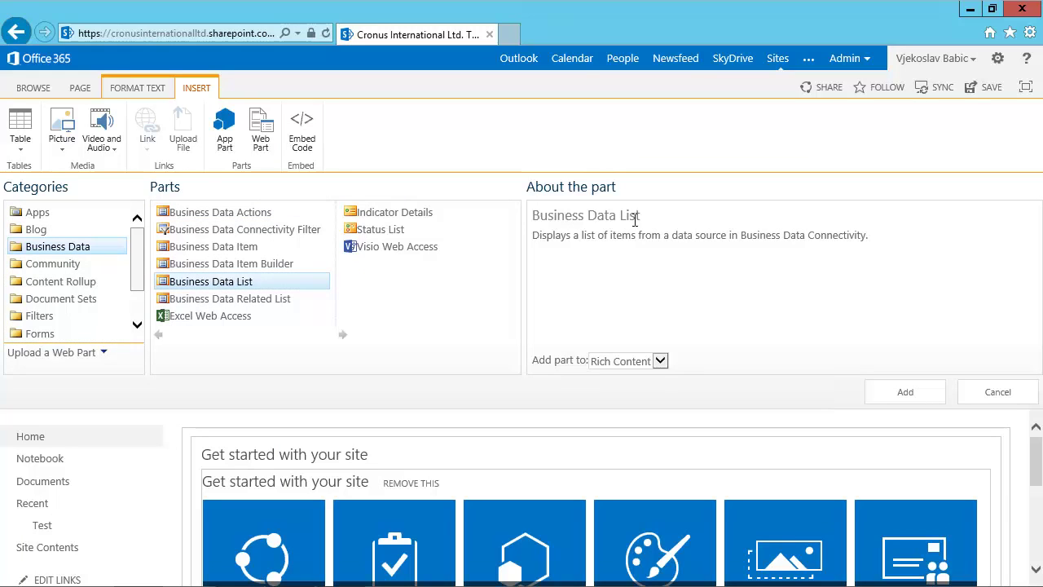
left_click(906, 393)
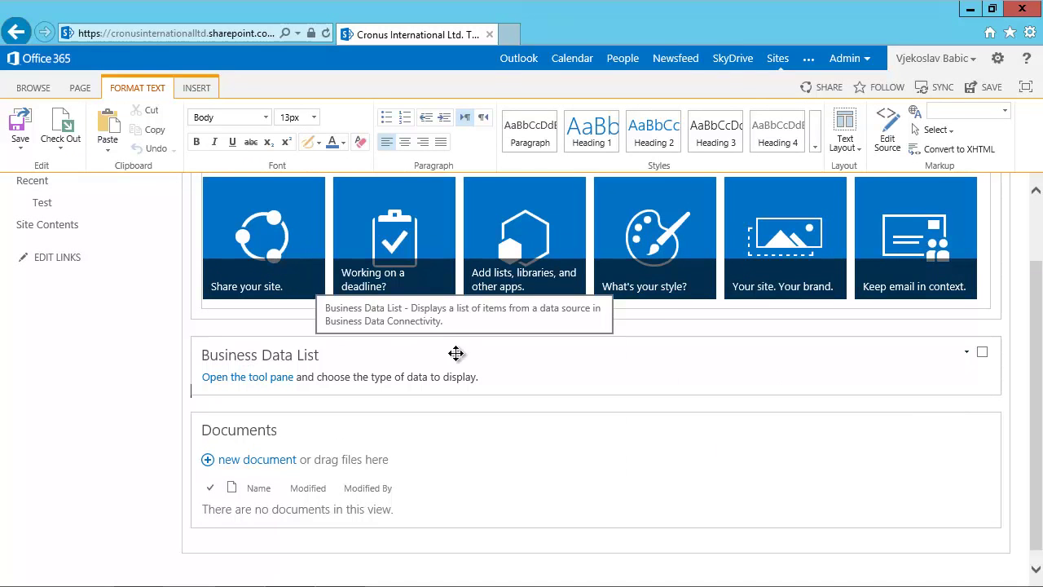
Set the Business Data List's type to the Customer (O365Demo) external content type.
left_click(244, 380)
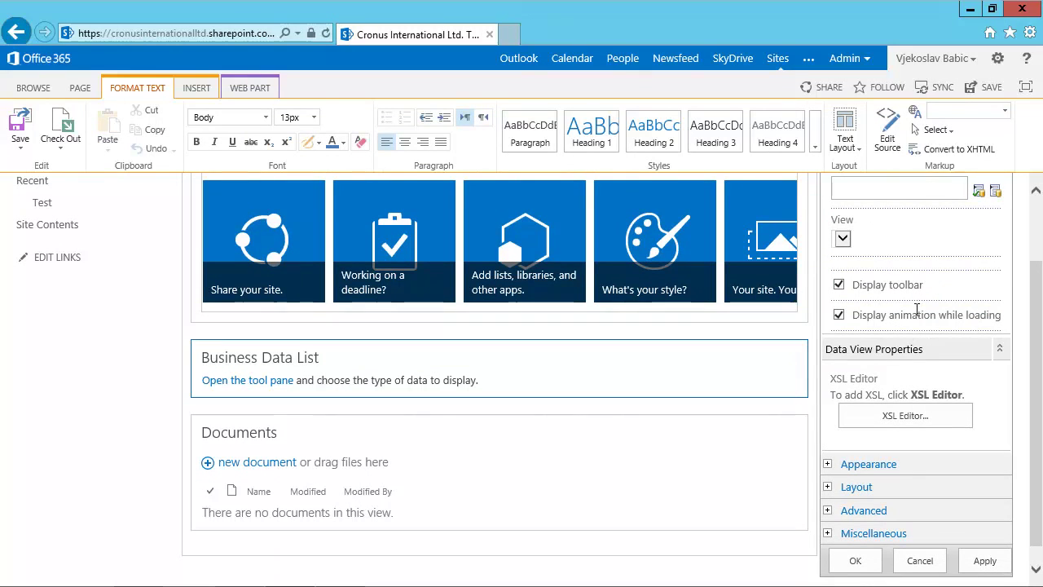
left_click(1035, 219)
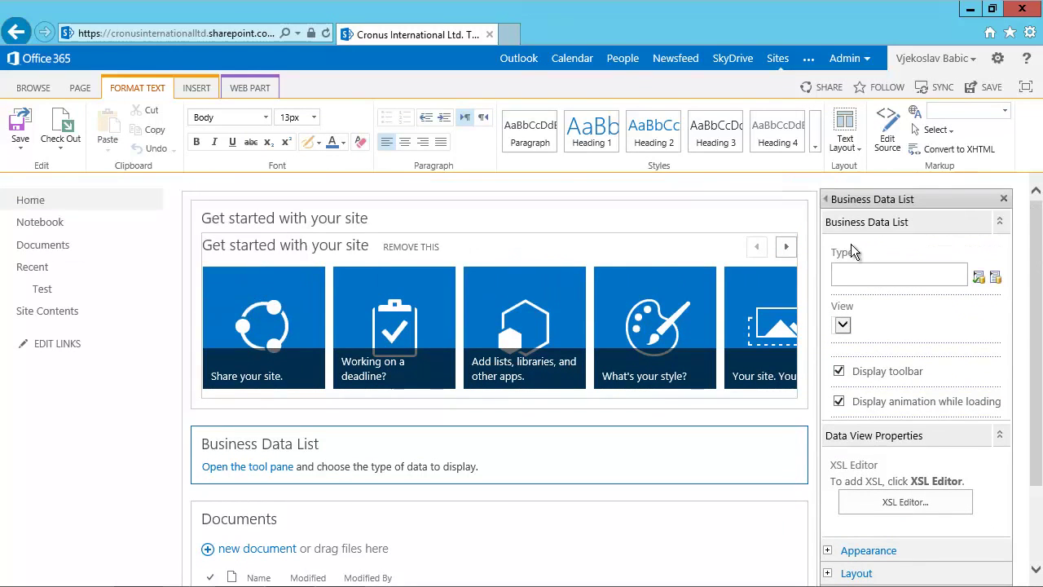
left_click(859, 274)
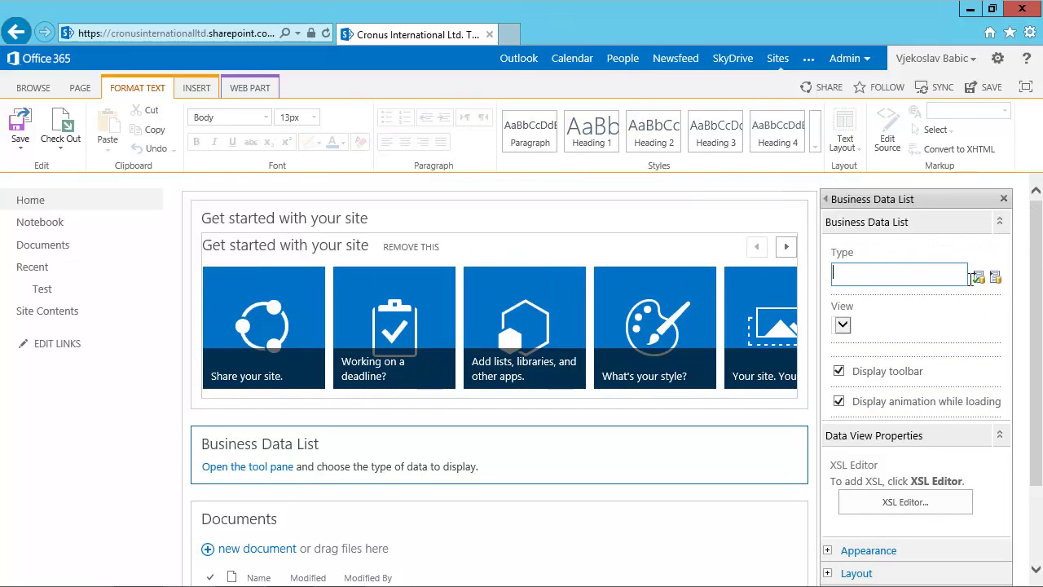
left_click(997, 279)
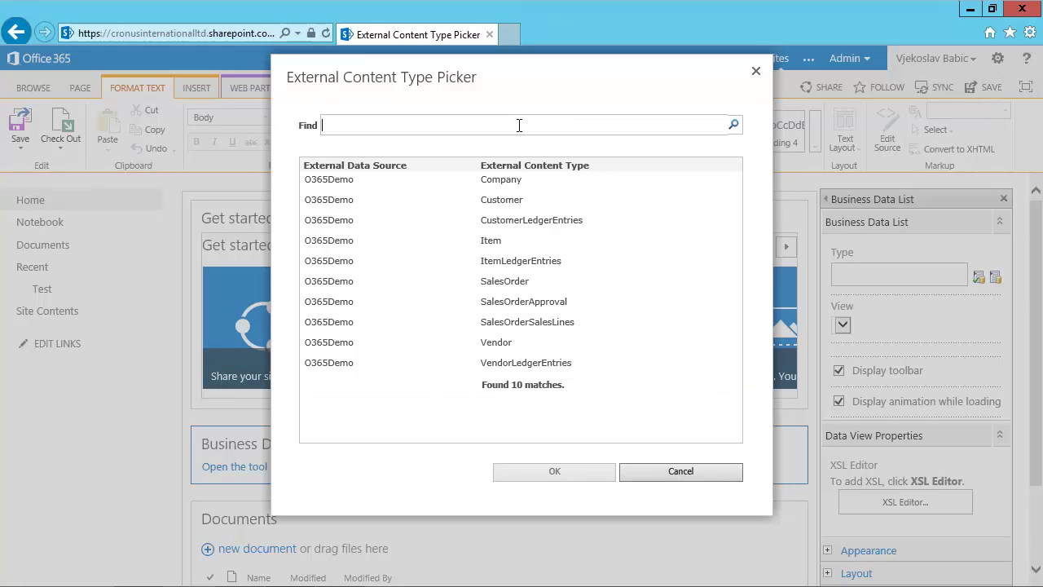
left_click(503, 199)
left_click(553, 476)
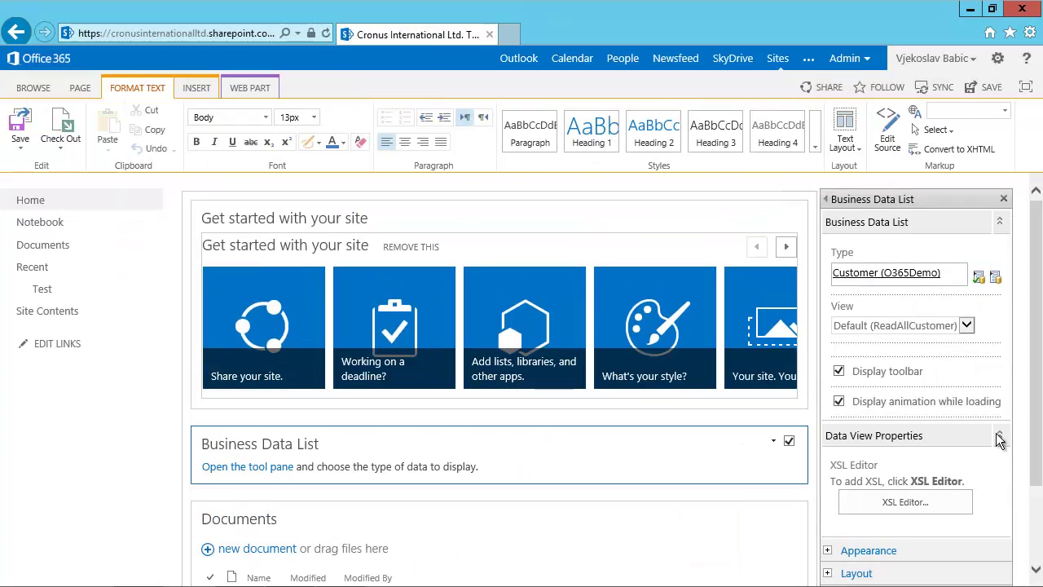
scroll(1004, 397, "down", 2)
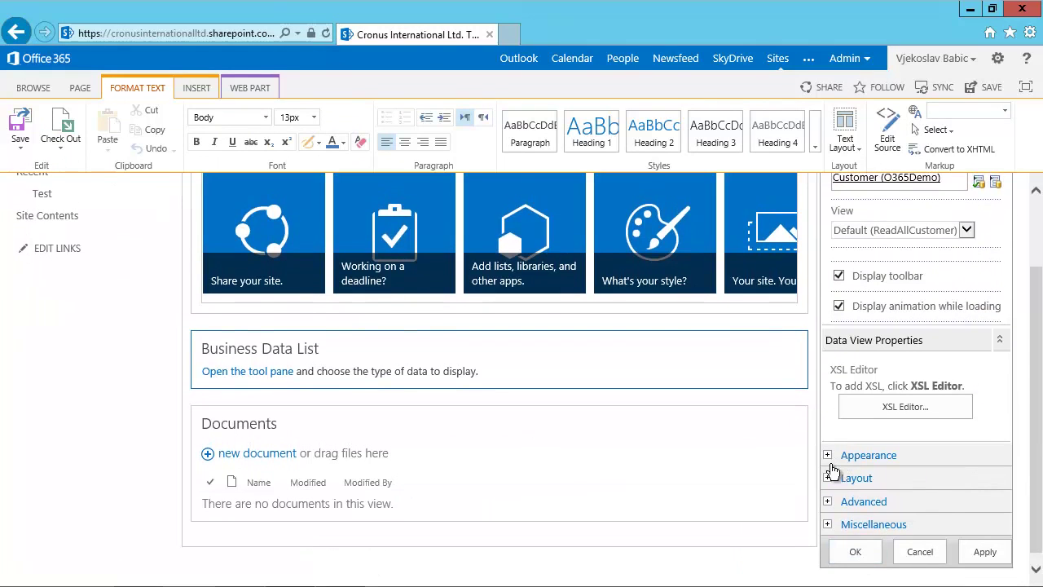
Apply the tool pane settings so the web part reloads as Customer List with NAV customer records.
left_click(860, 558)
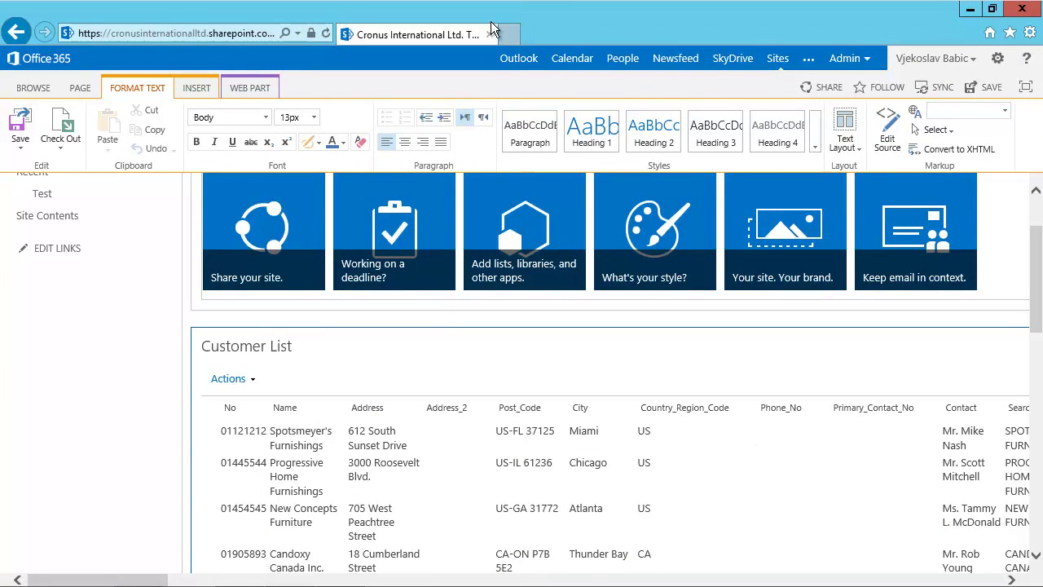
Load the Dynamics NAV Web Client address in a new browser tab.
left_click(508, 34)
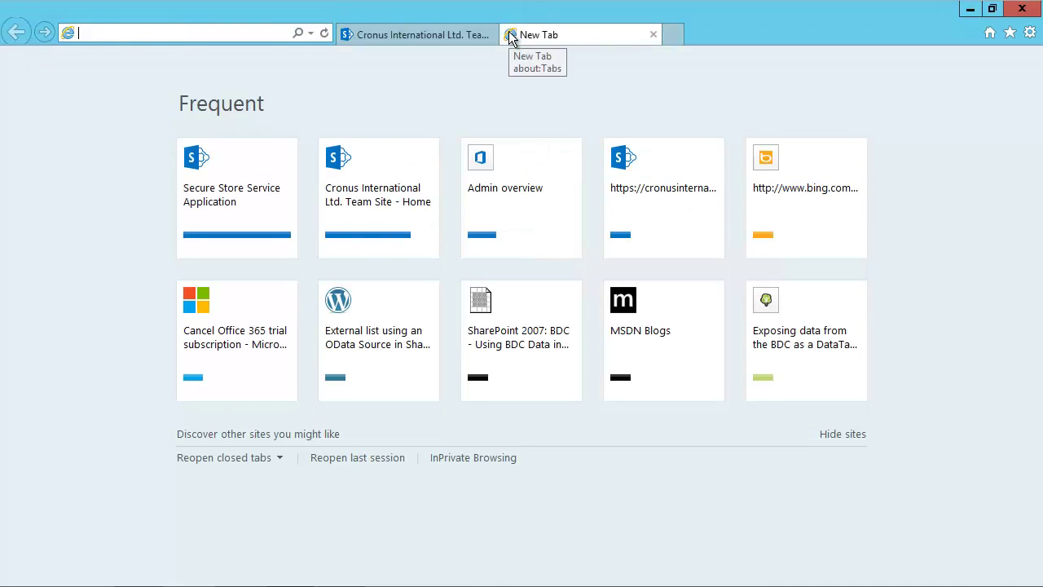
key("ctrl+v")
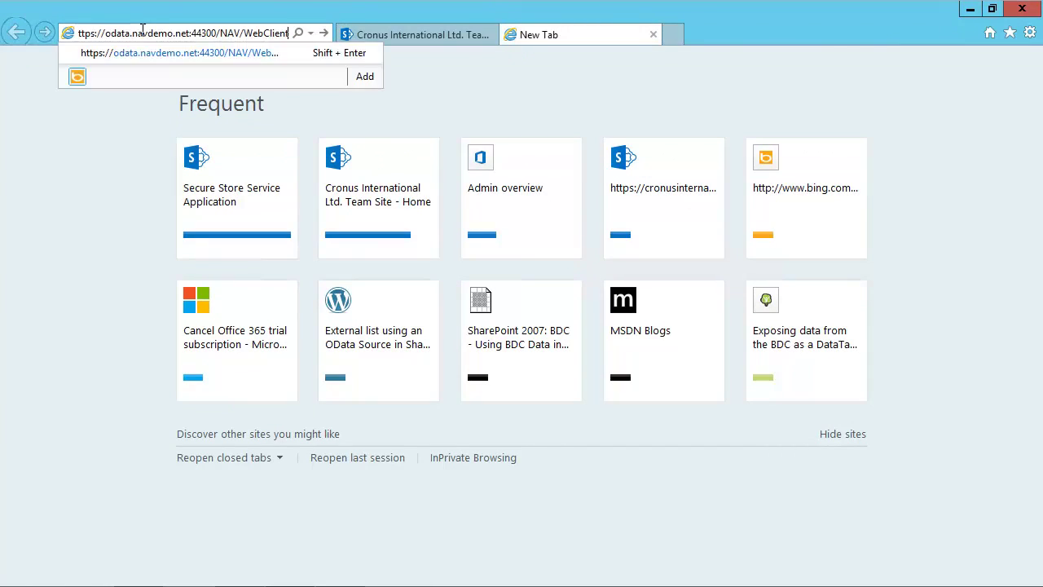
key("Return")
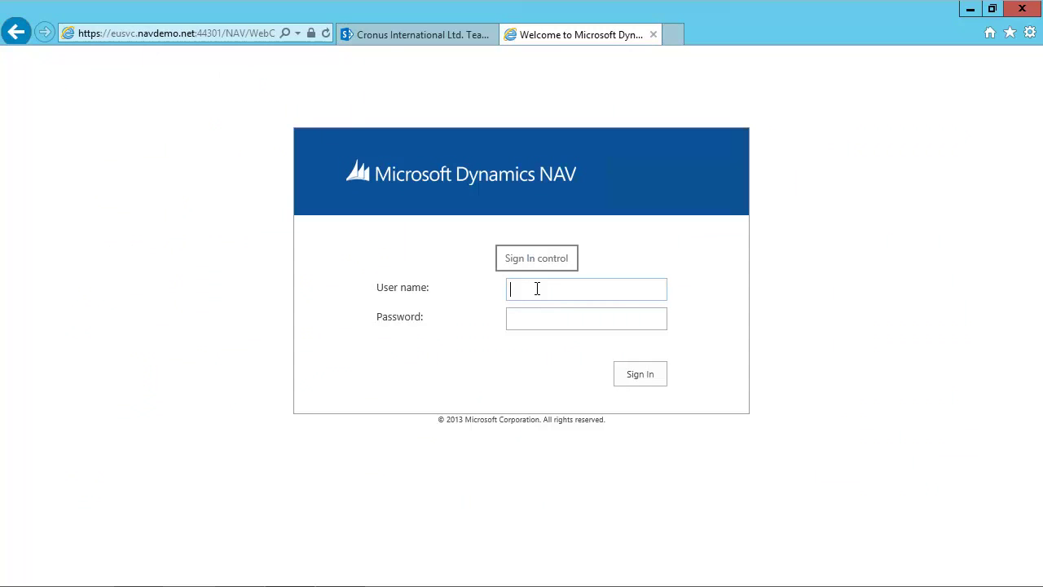
Sign in with the NAV user name and password, then go to the Customers list.
type("navuser")
key("Tab")
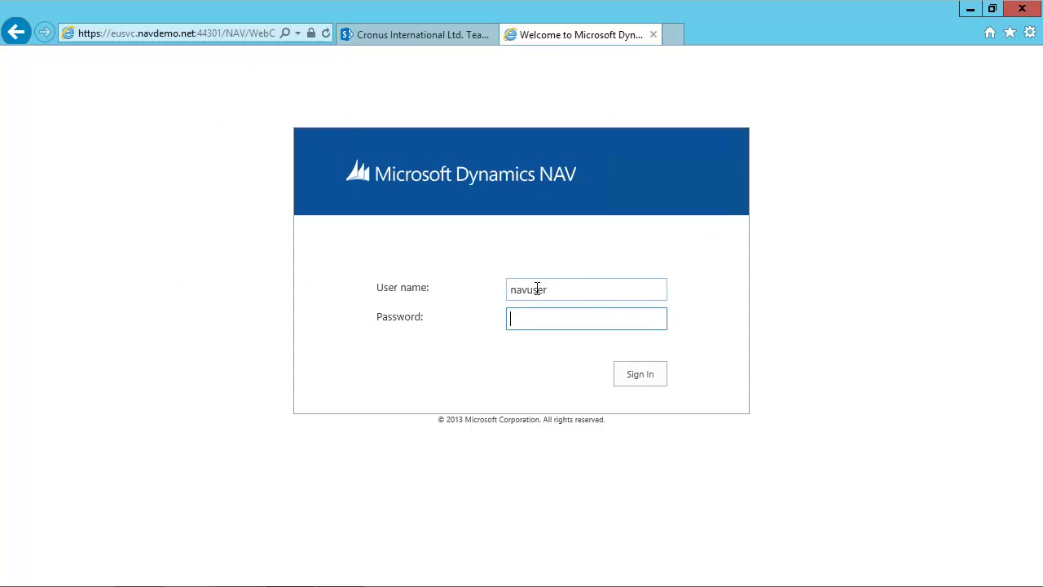
type("*********")
left_click(627, 373)
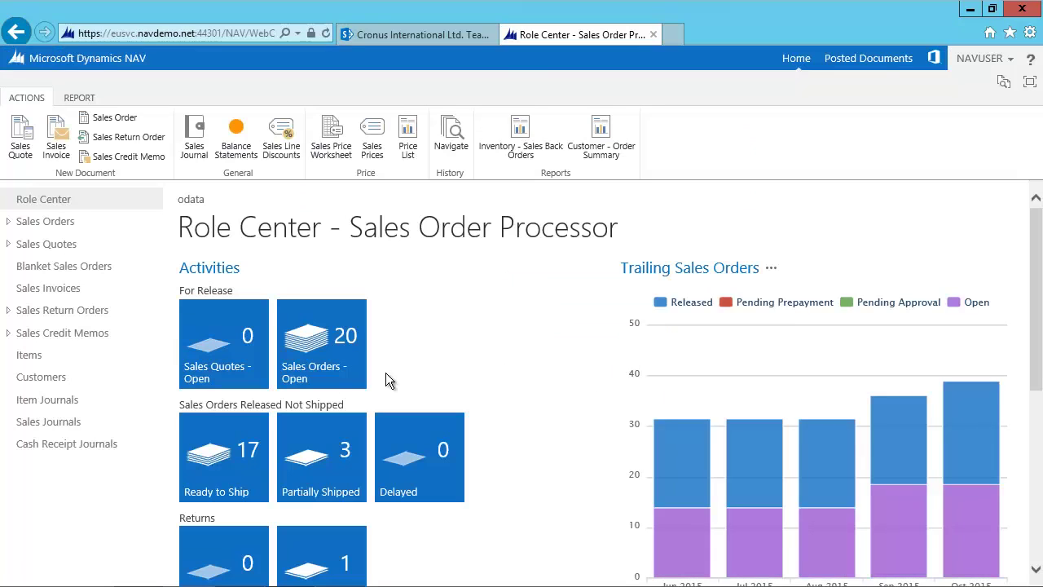
left_click(51, 385)
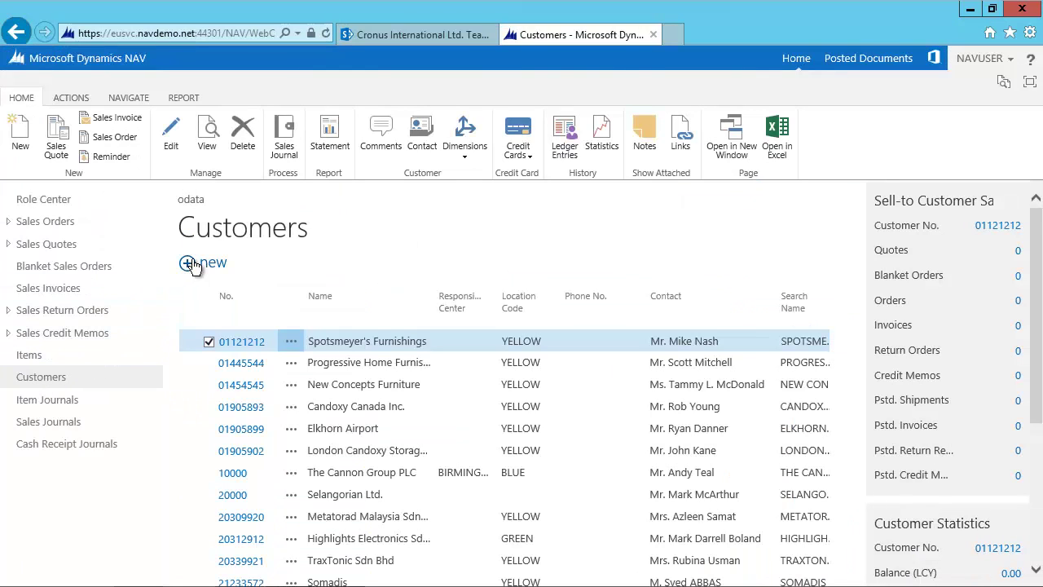
Create a new customer named 'OData Web Services Demo' and close its card.
left_click(194, 264)
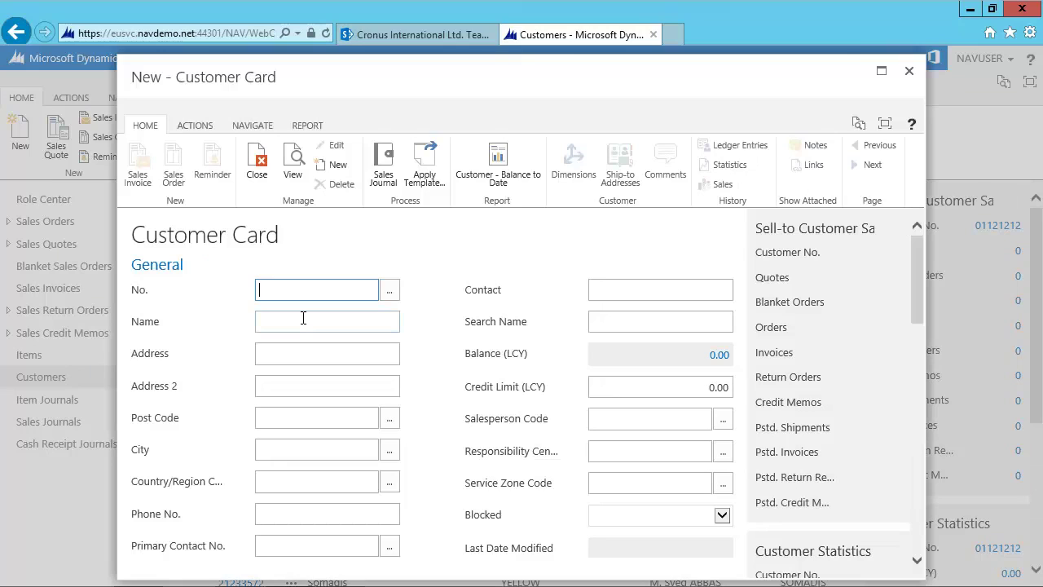
left_click(304, 317)
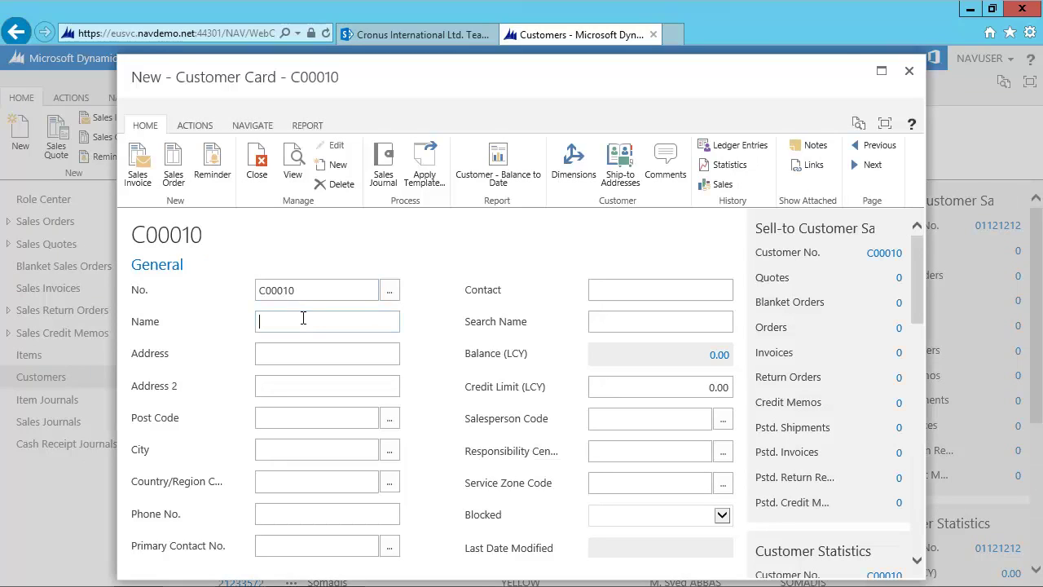
type("OData Web Services Demo")
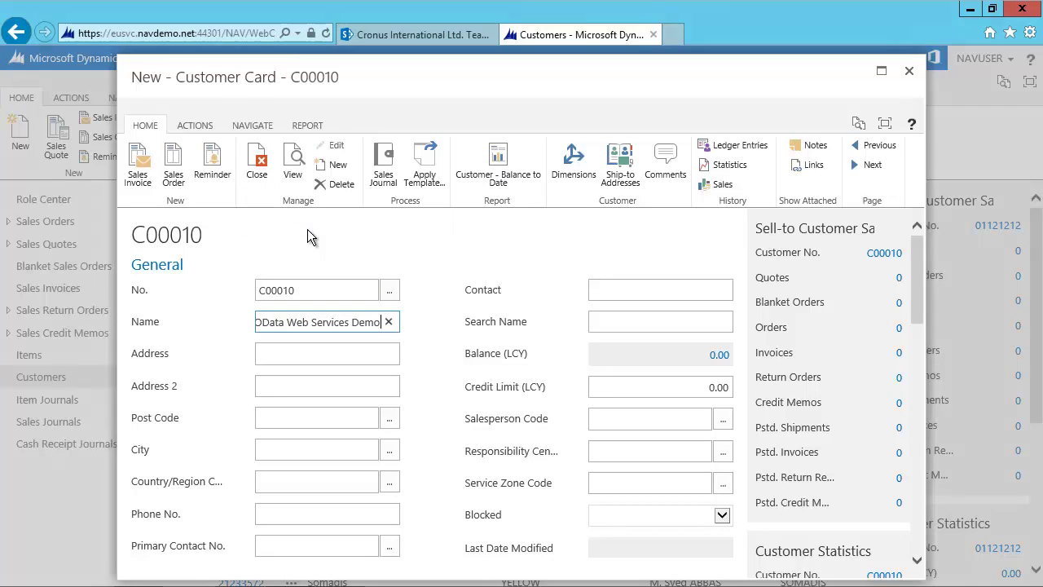
left_click(257, 163)
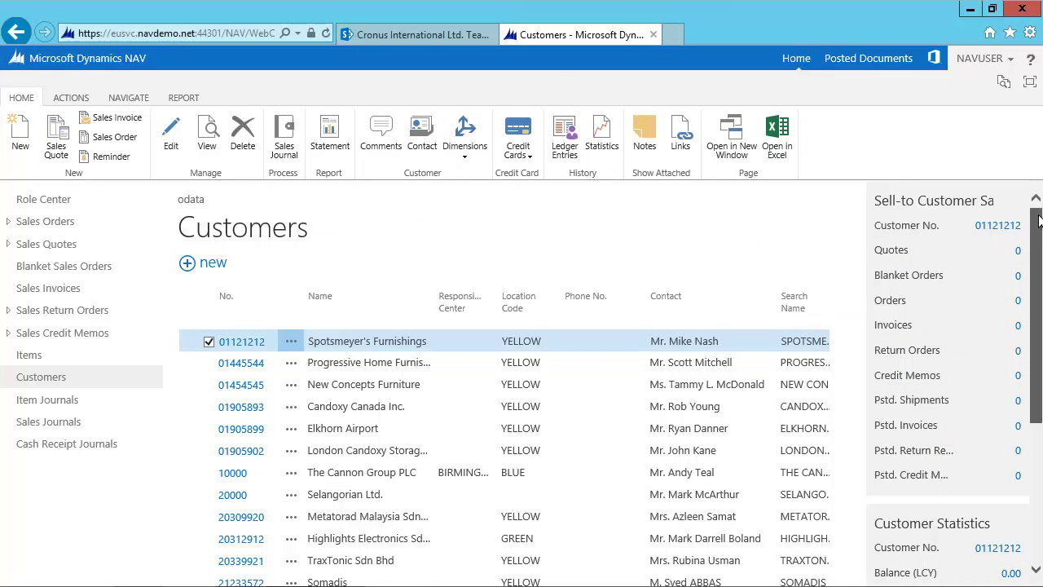
Page to the end of the customer list to confirm C00010, then return to SharePoint.
scroll(1039, 220, "down", 3)
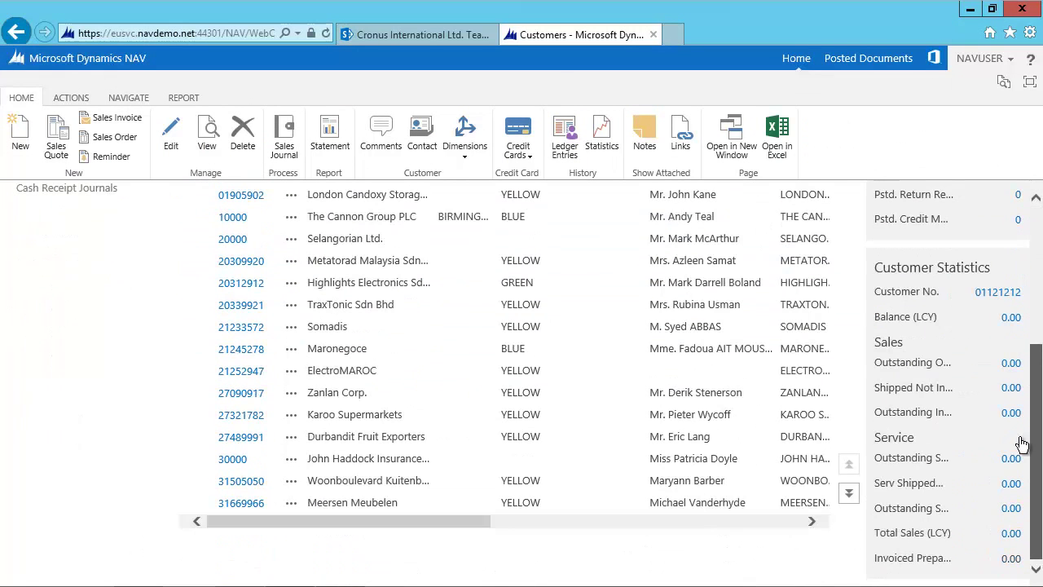
left_click(850, 495)
left_click(850, 495)
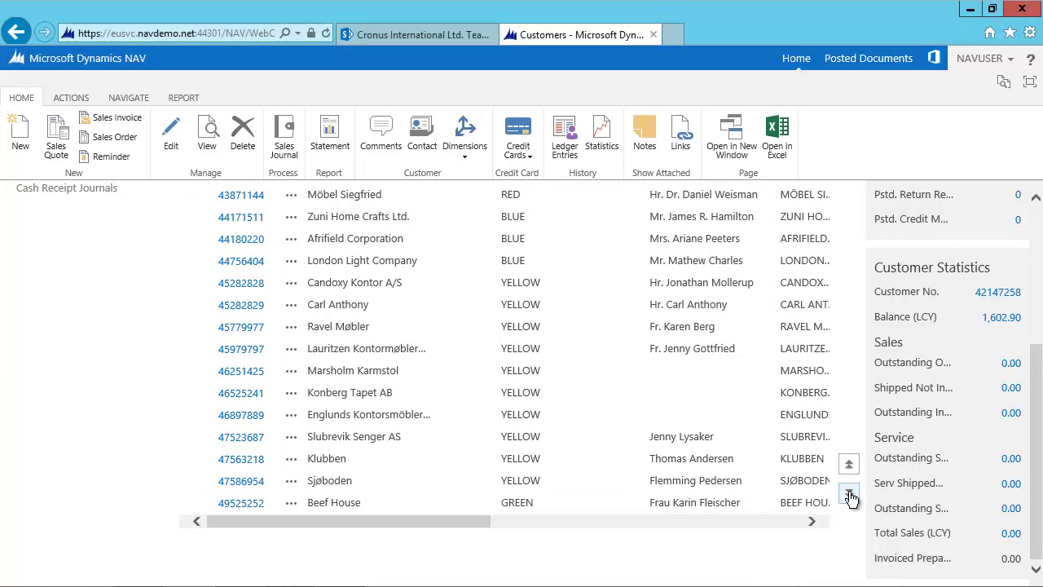
left_click(850, 495)
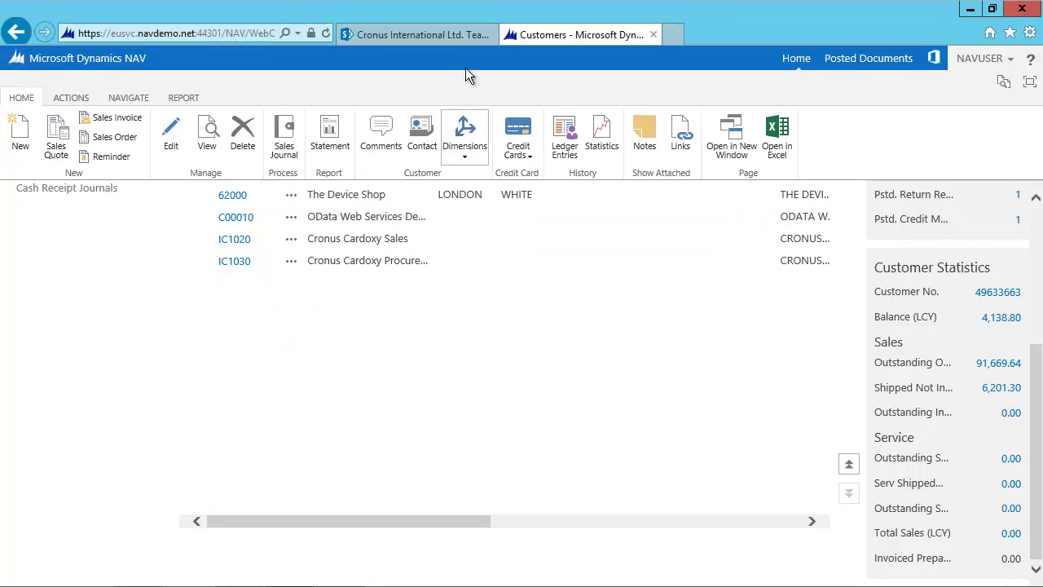
left_click(437, 35)
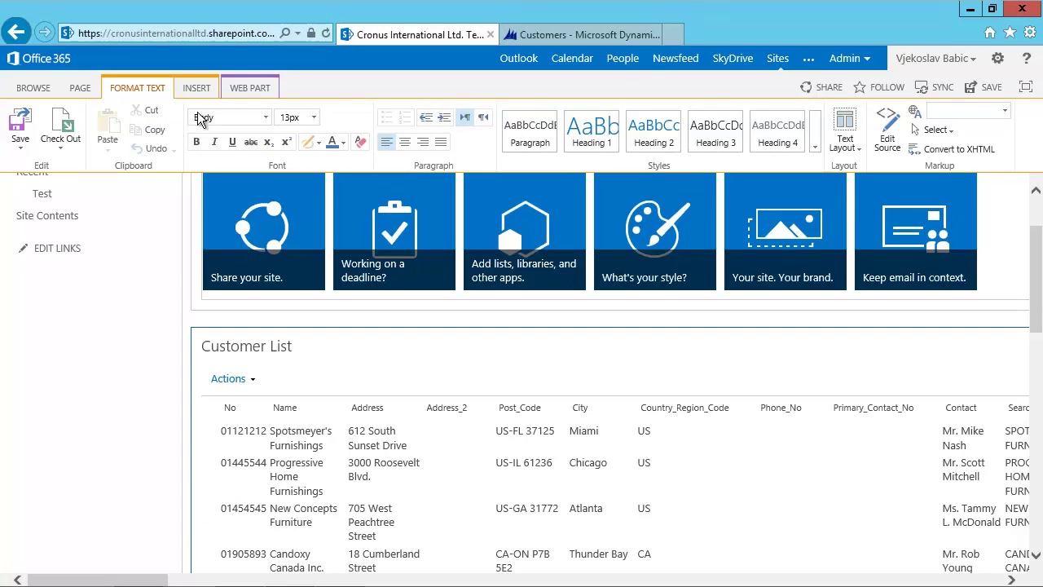
Save the team site page and stop editing.
left_click(22, 155)
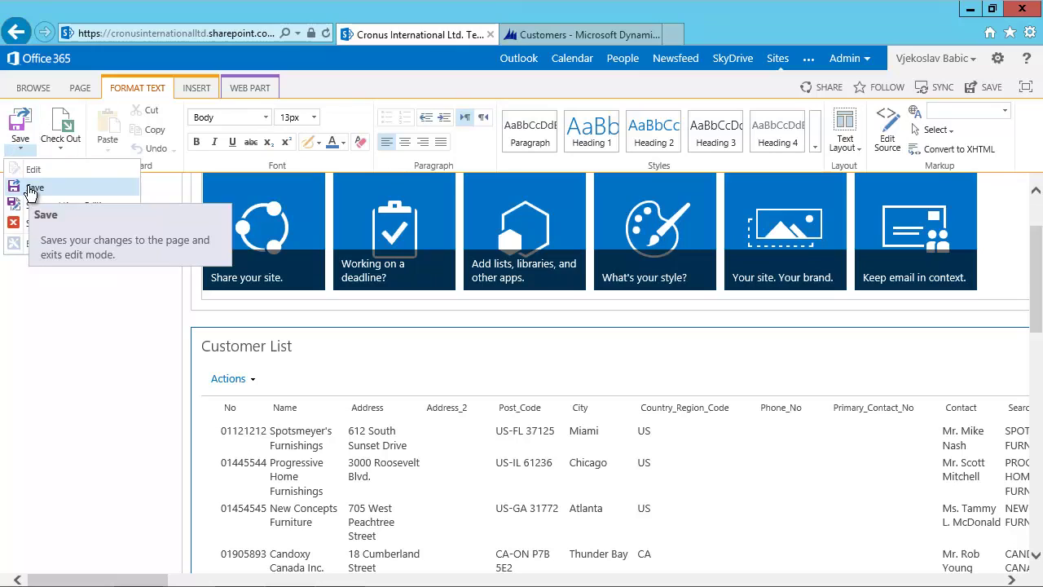
left_click(31, 189)
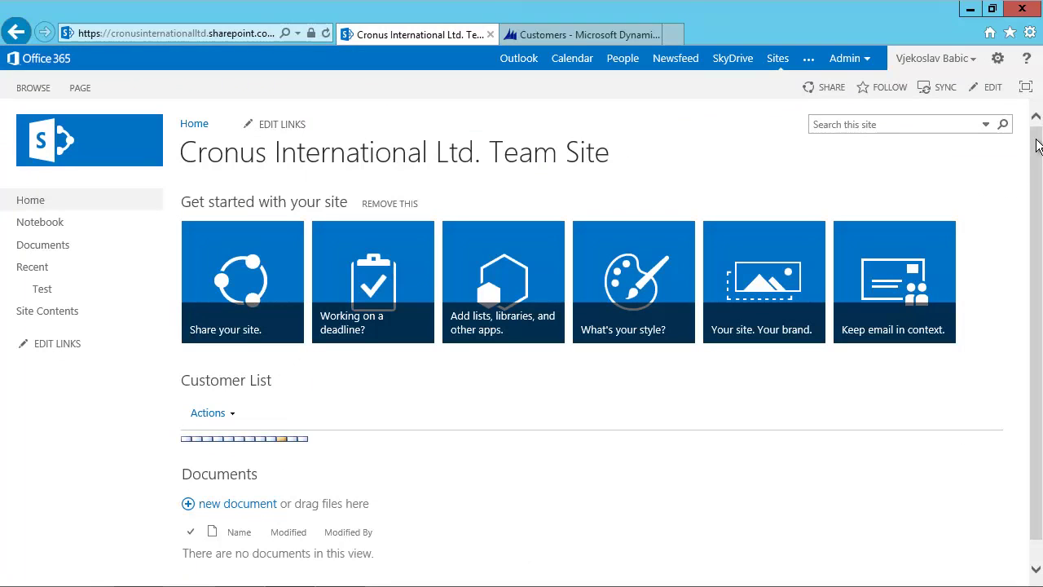
scroll(1038, 220, "down", 1)
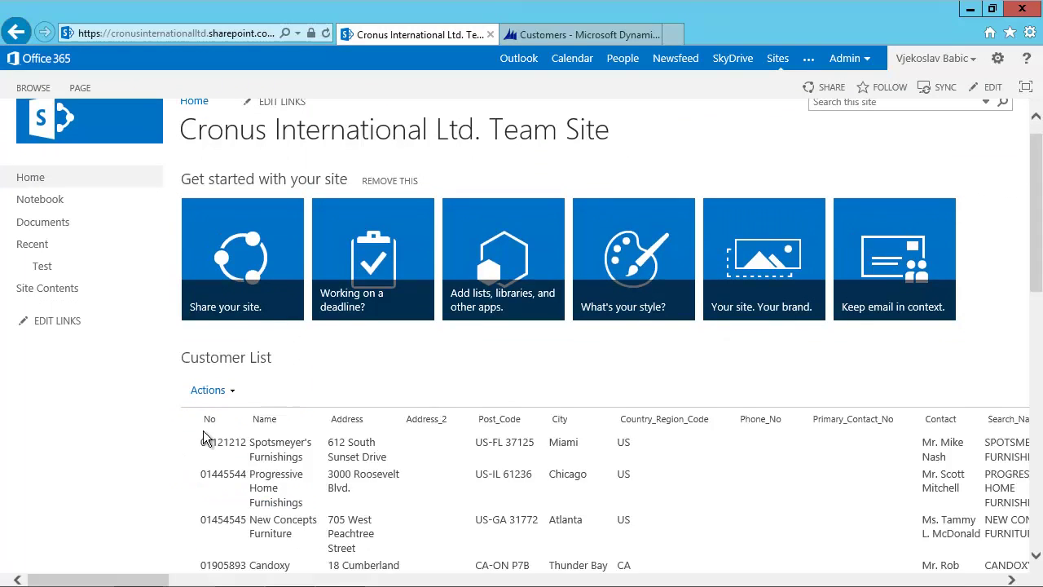
left_click_drag(94, 581, 931, 581)
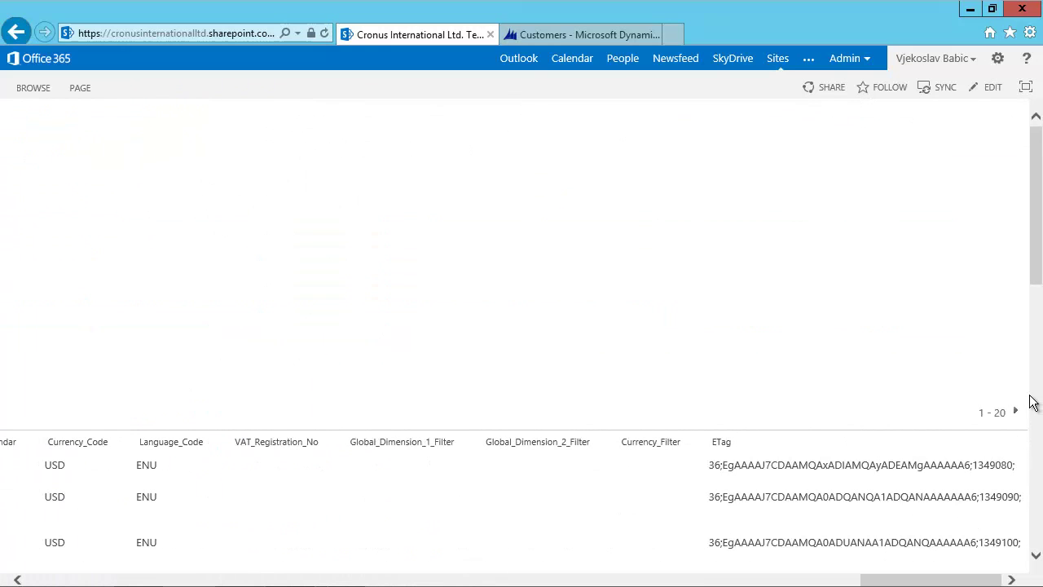
Page through the Customer List web part past customers 41 to 60 and highlight the C00010 row.
left_click(1016, 413)
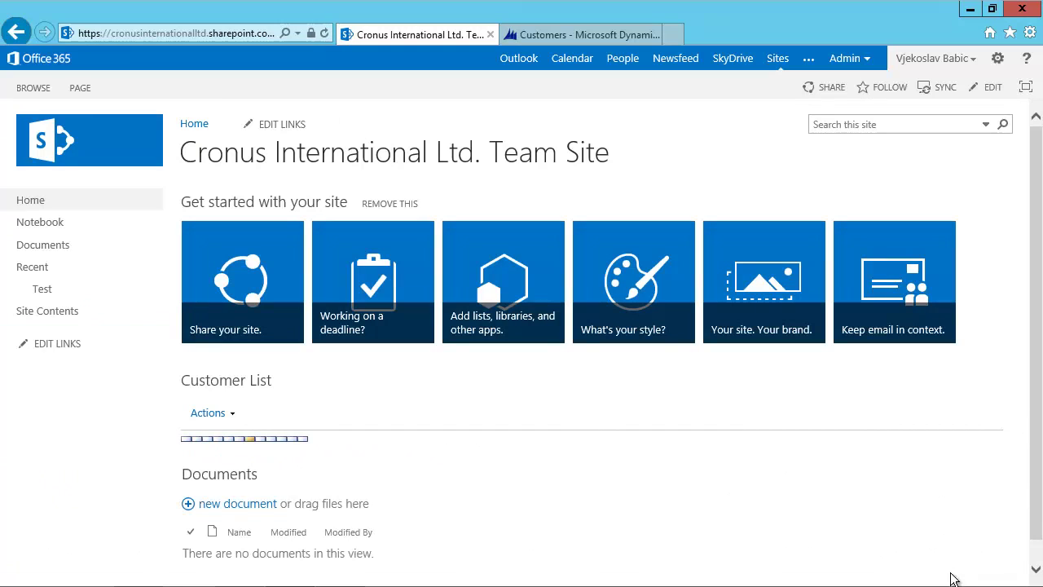
left_click_drag(848, 579, 1011, 580)
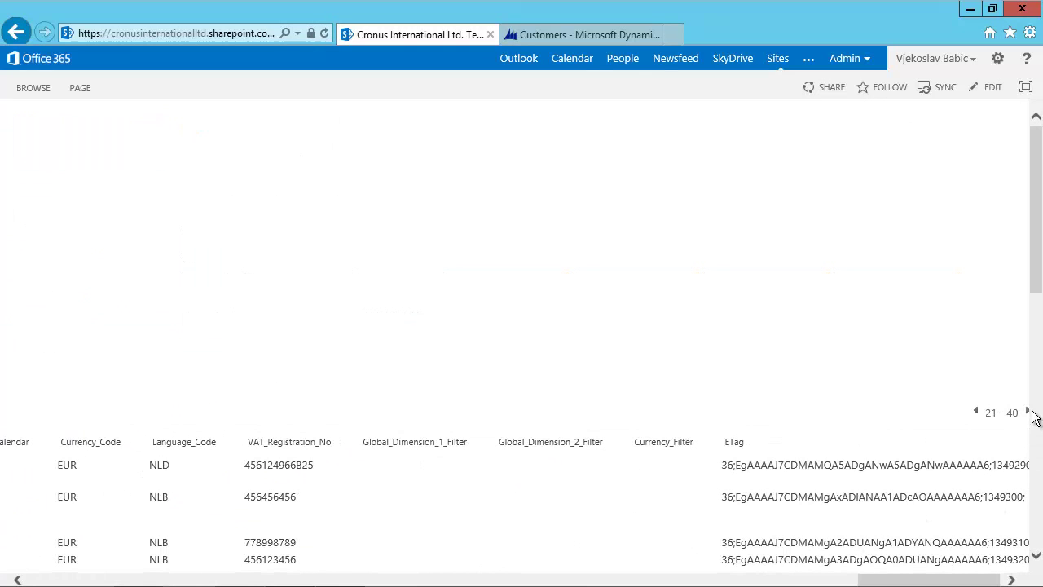
left_click(1029, 414)
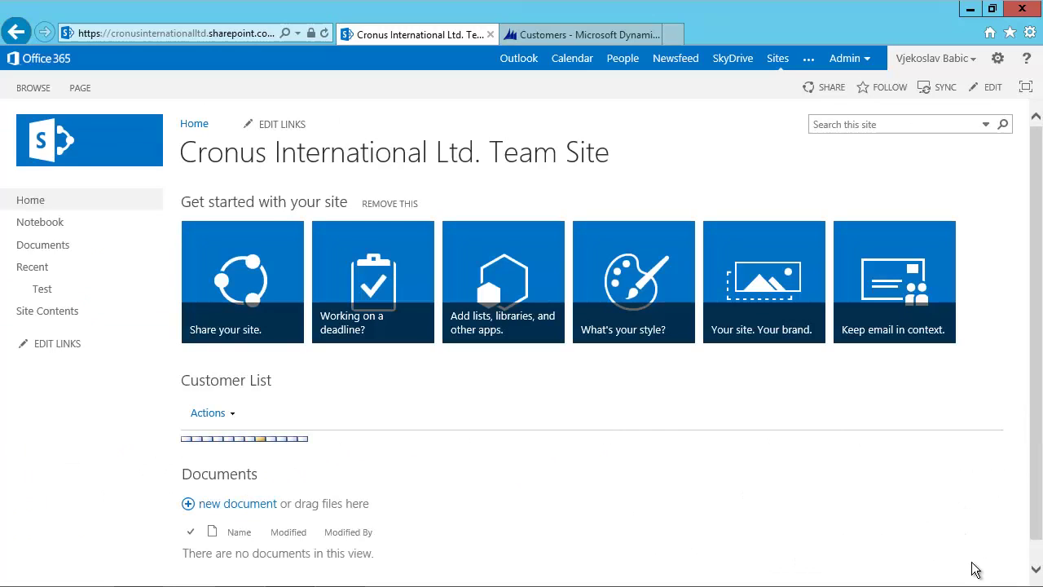
left_click_drag(968, 581, 966, 584)
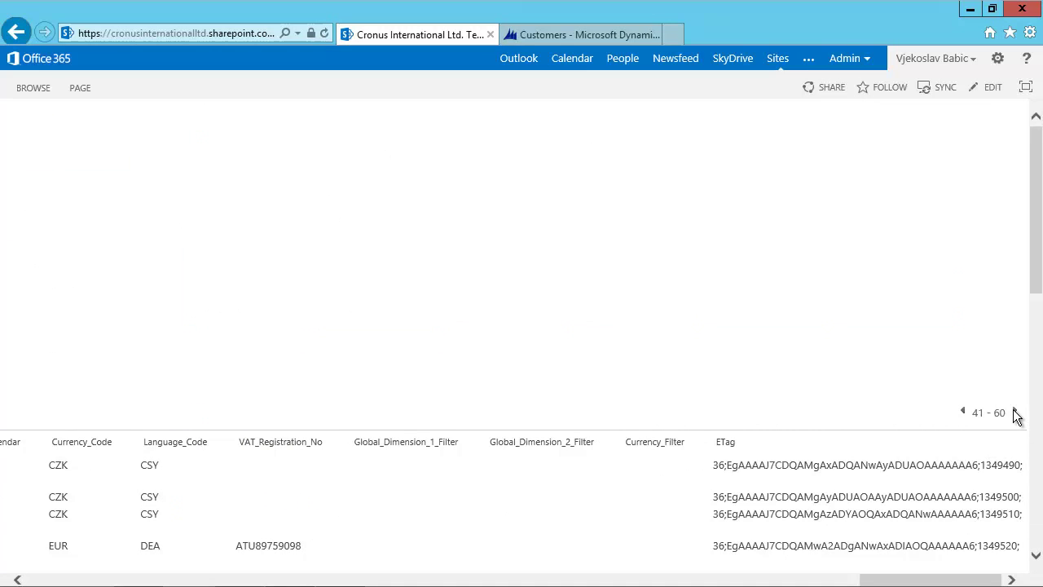
left_click(1016, 414)
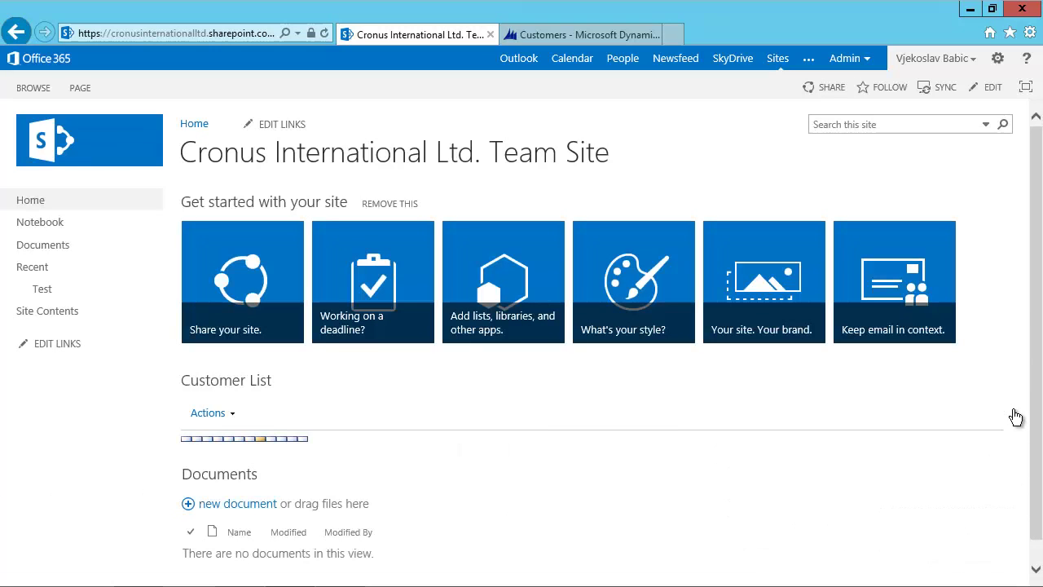
scroll(1037, 277, "down", 3)
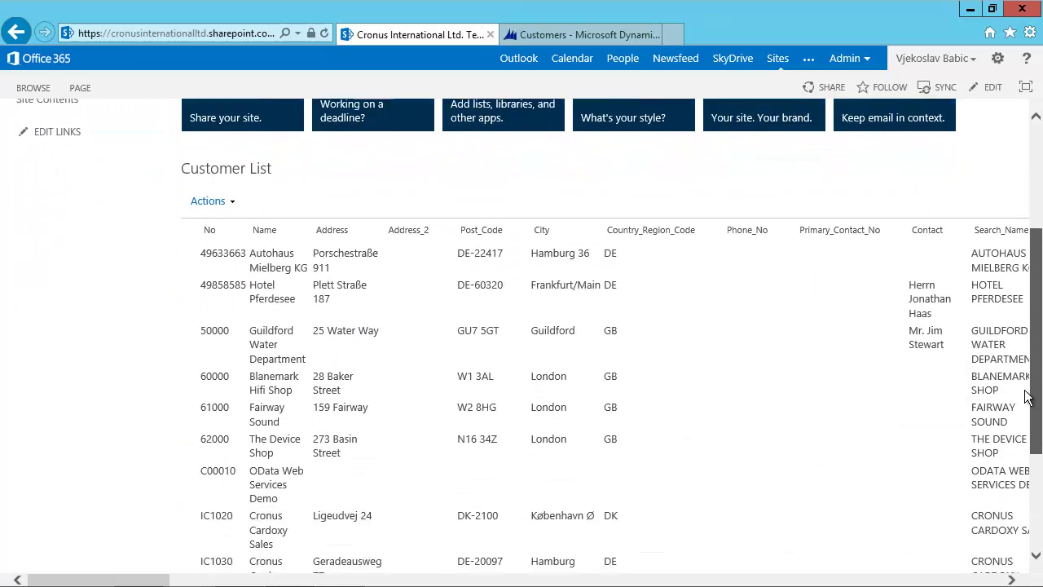
left_click_drag(201, 431, 292, 461)
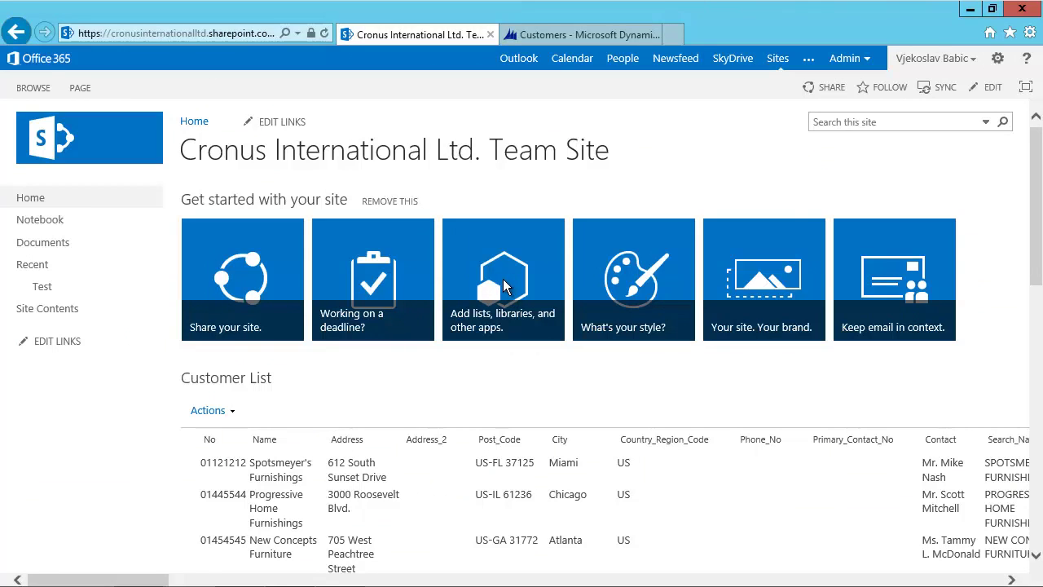
Open the Test list's settings and start creating a new column.
left_click(42, 291)
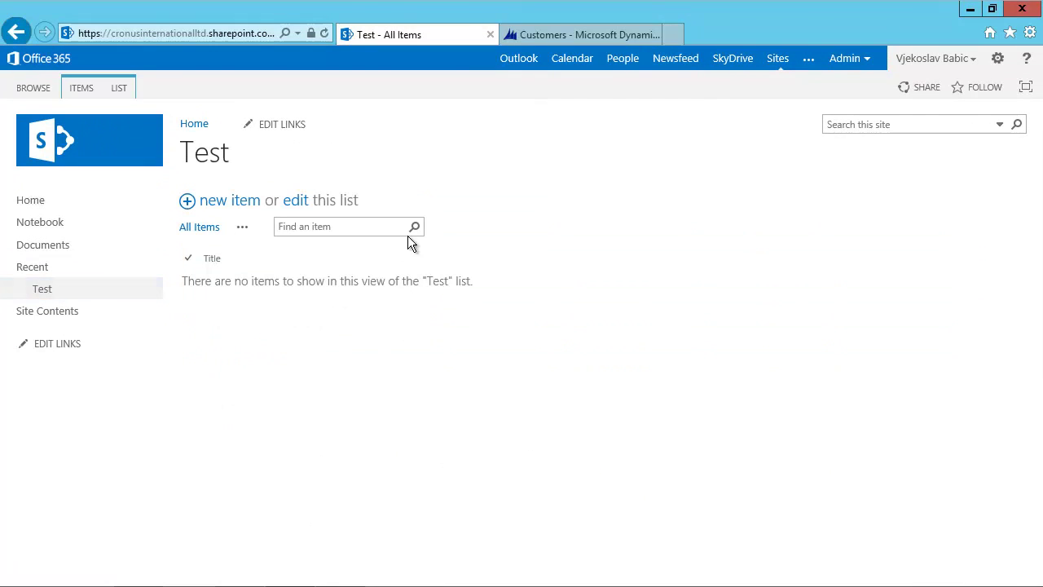
left_click(114, 90)
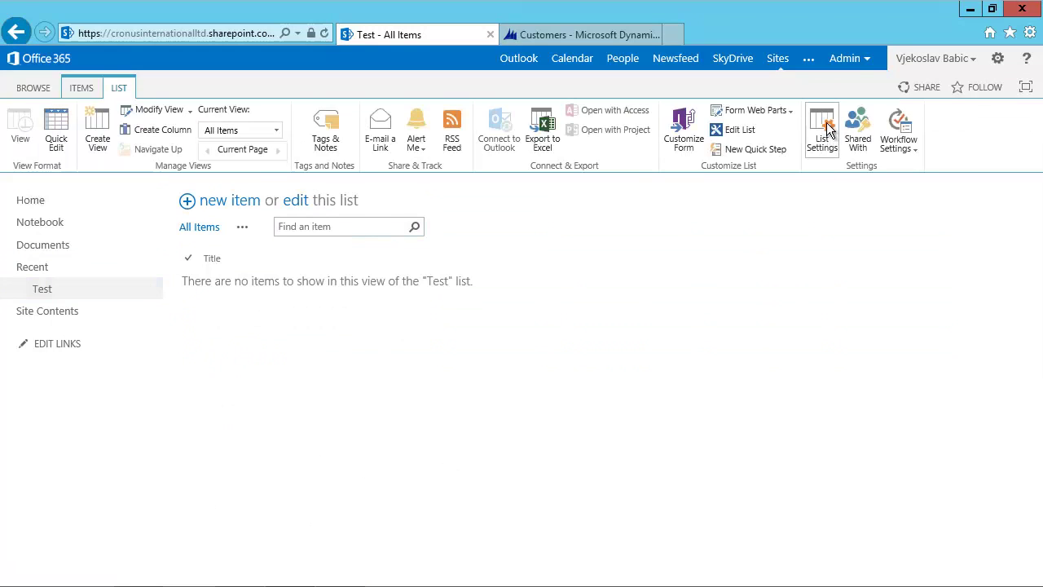
left_click(825, 130)
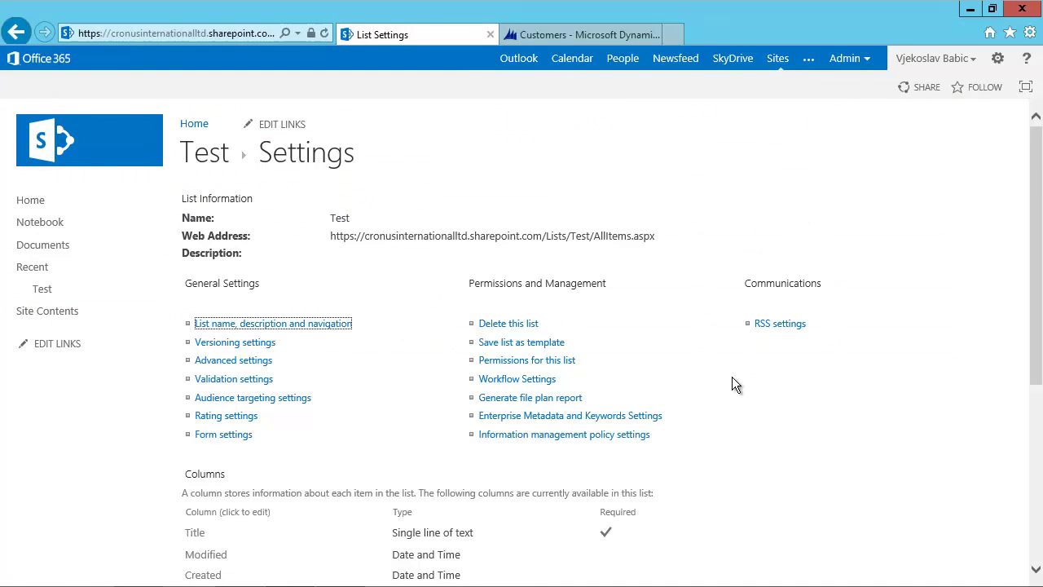
scroll(733, 377, "down", 2)
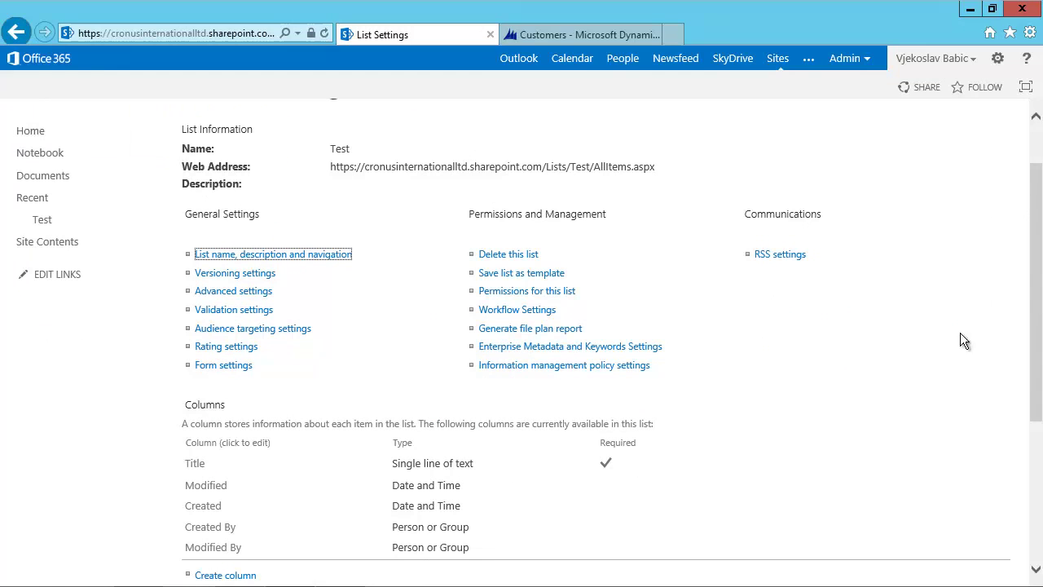
left_click(226, 576)
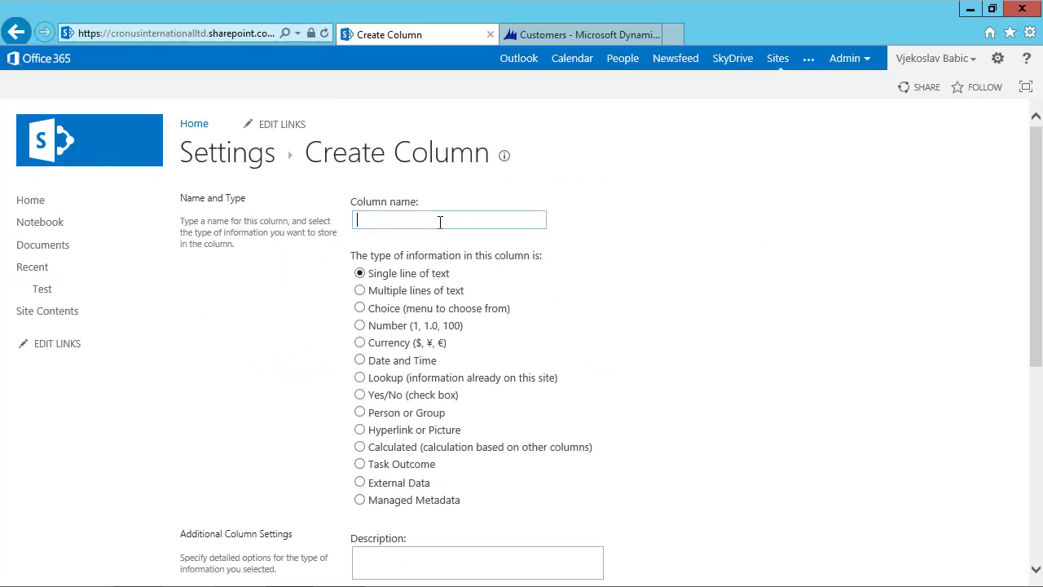
Name the column 'NAV Customer' and set its type to External Data.
type("NAV Customer")
left_click(360, 481)
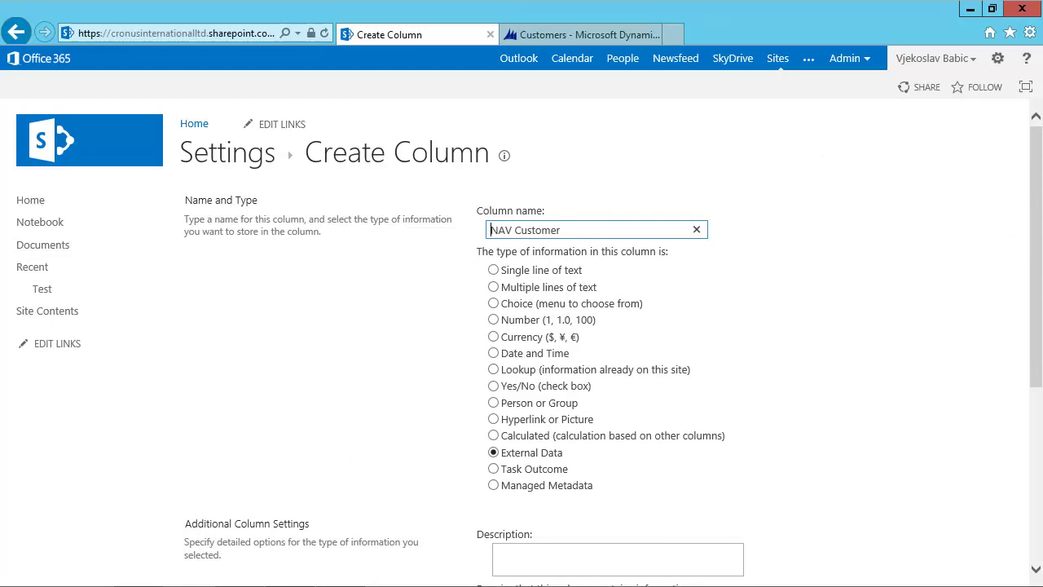
left_click_drag(1036, 150, 1034, 286)
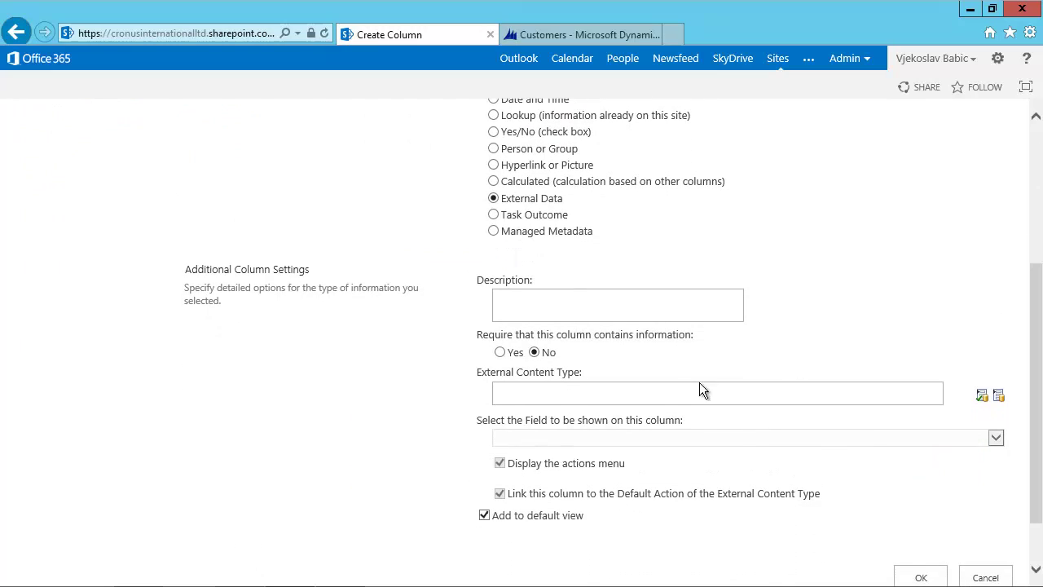
Select Customer as the column's external content type.
left_click(544, 392)
left_click(999, 399)
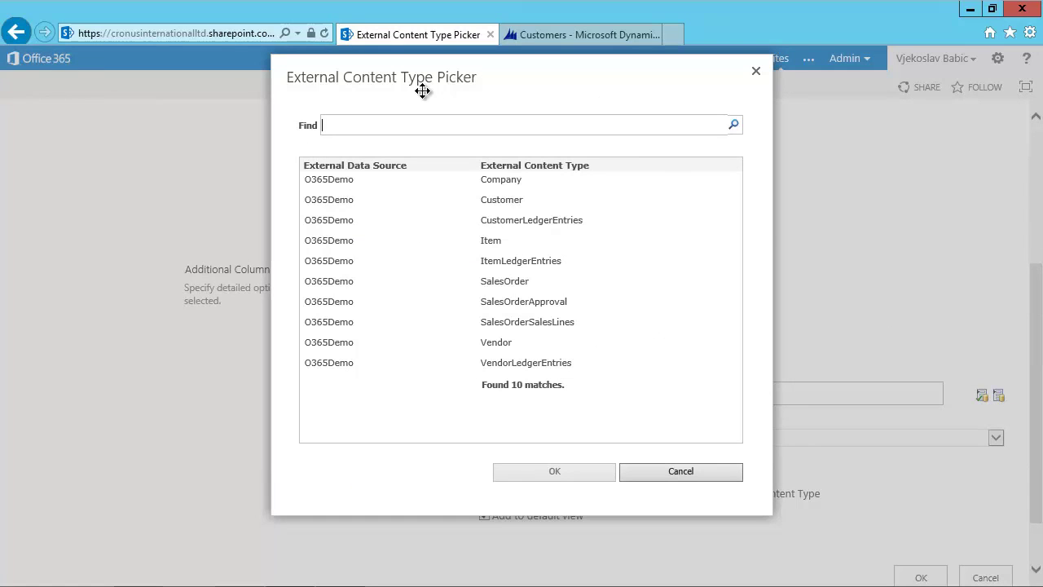
left_click(516, 199)
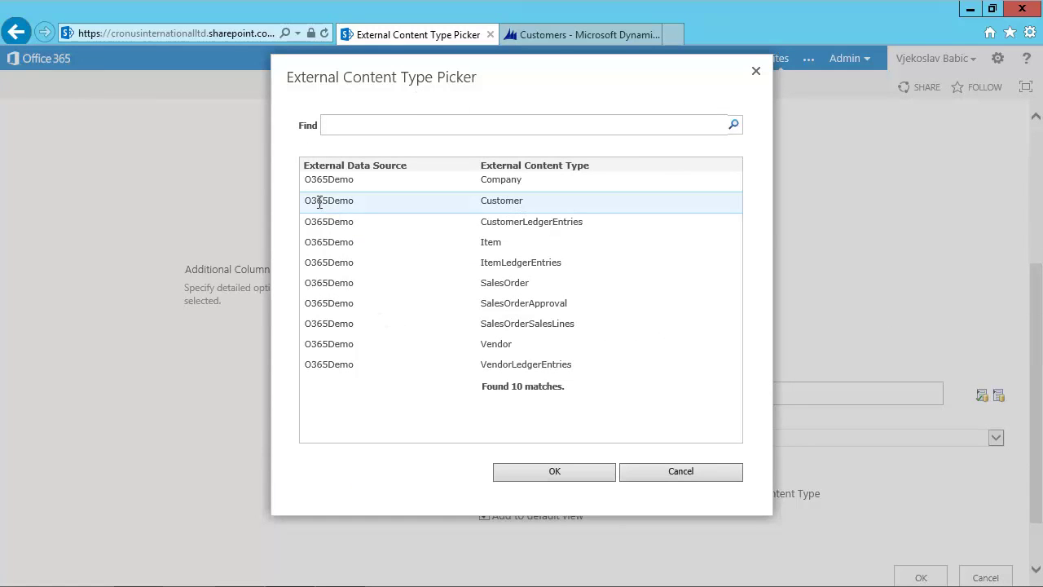
left_click(549, 468)
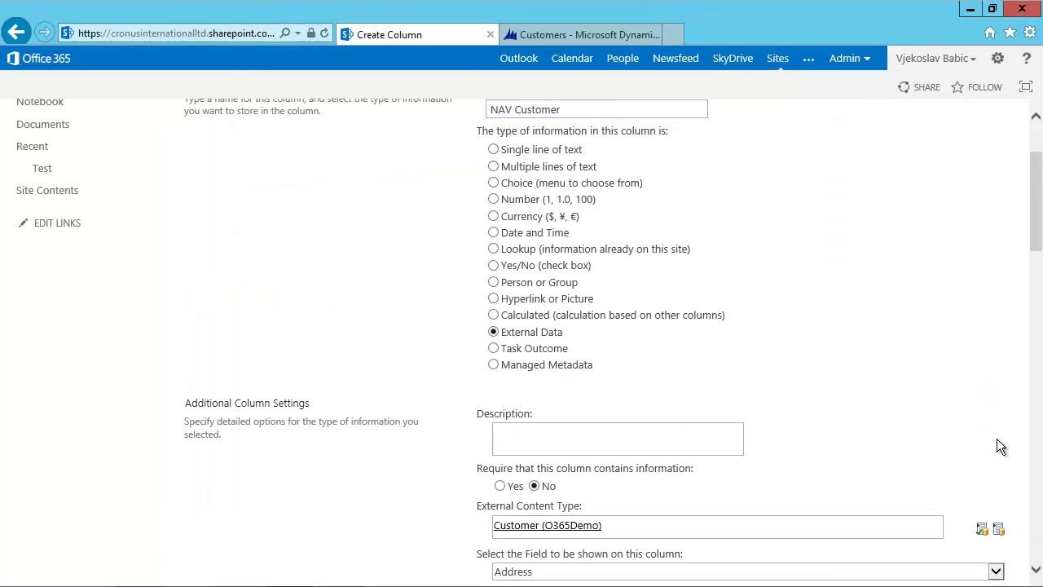
Display the customer Name, add extra City and No fields, and create the column.
left_click(996, 572)
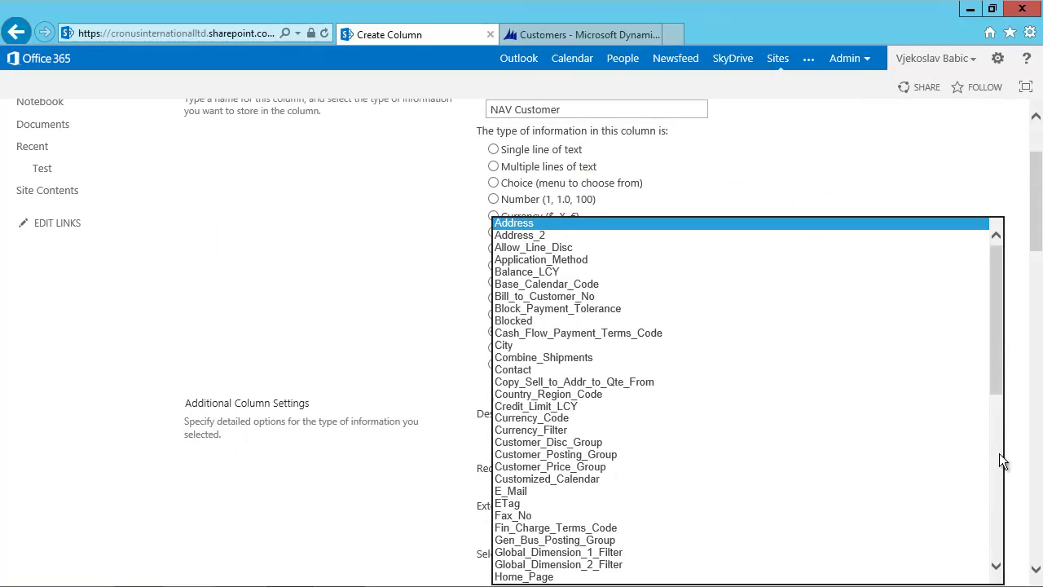
left_click_drag(997, 368, 988, 469)
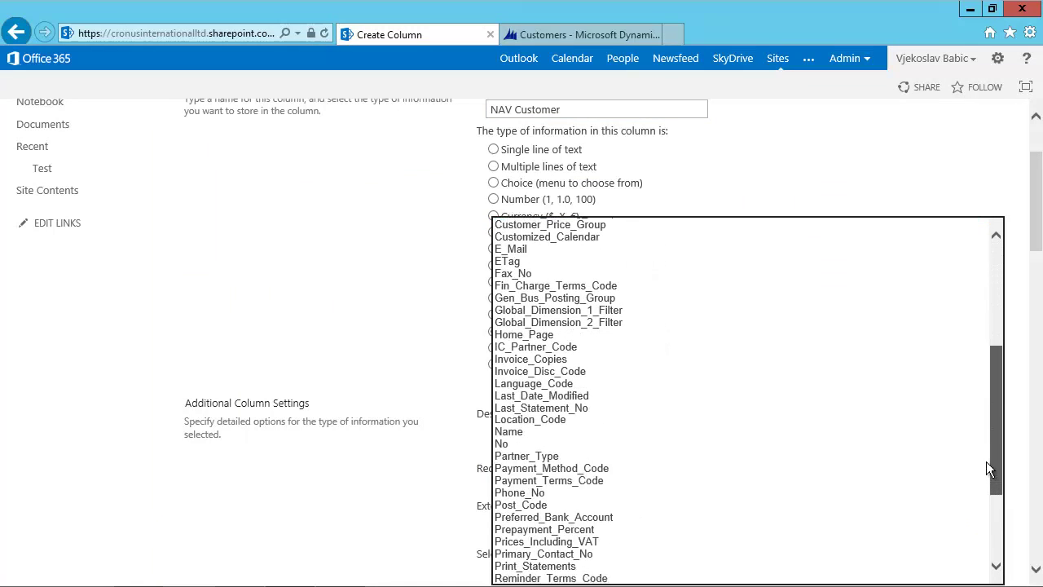
left_click(516, 430)
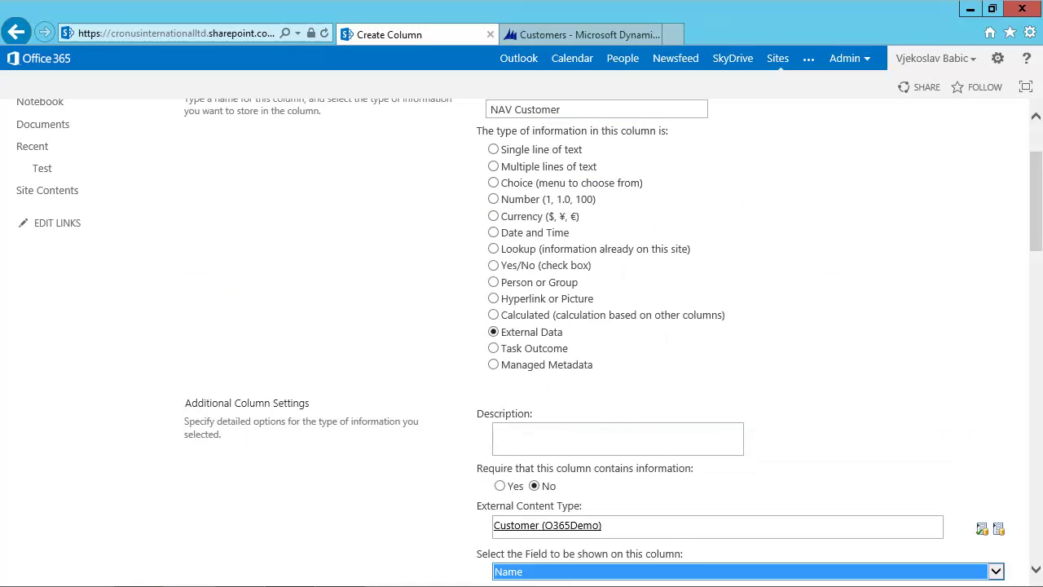
left_click_drag(1037, 230, 1022, 324)
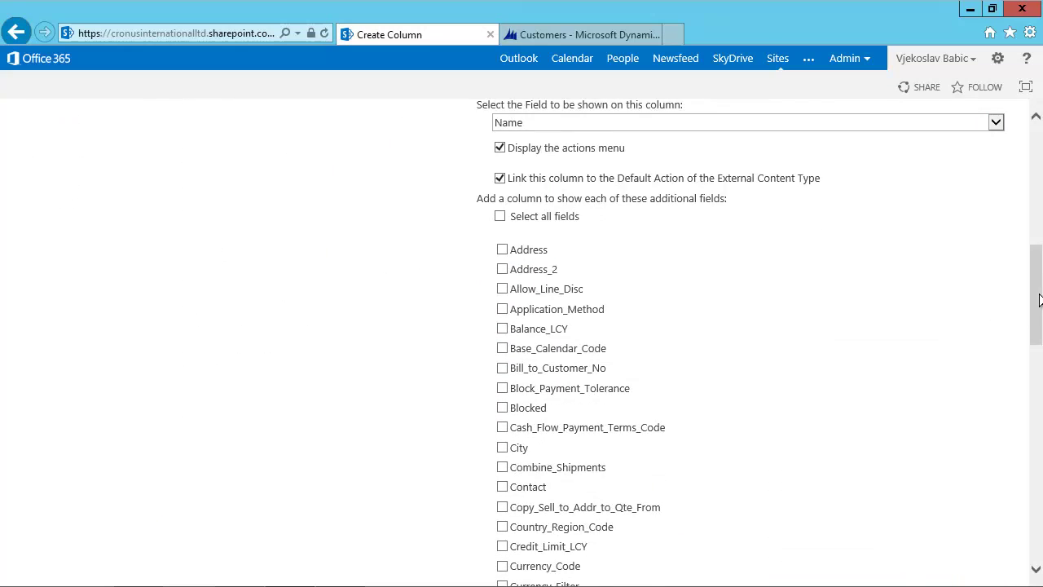
left_click_drag(1037, 312, 1036, 359)
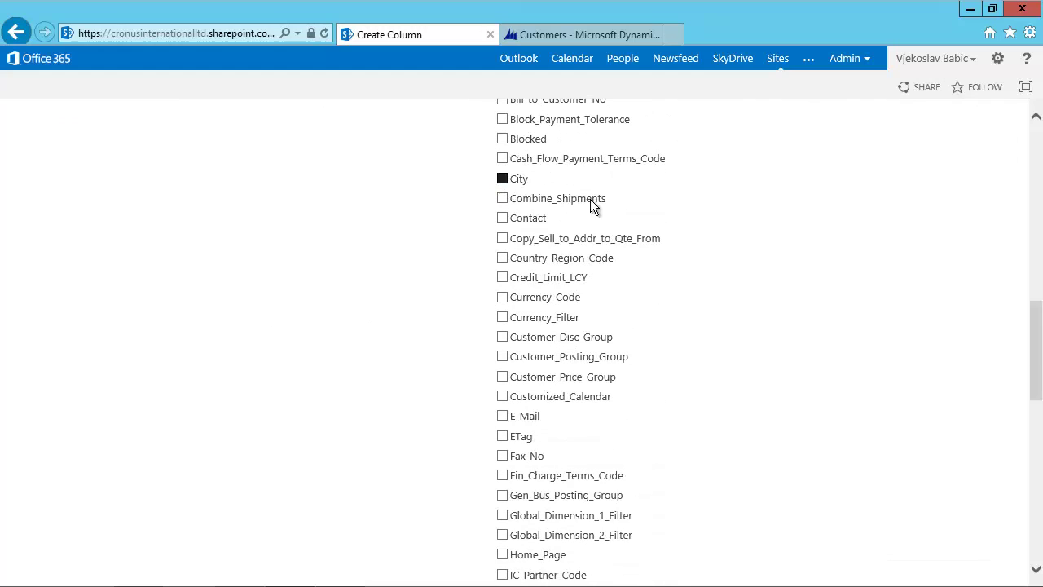
left_click_drag(1035, 326, 1035, 398)
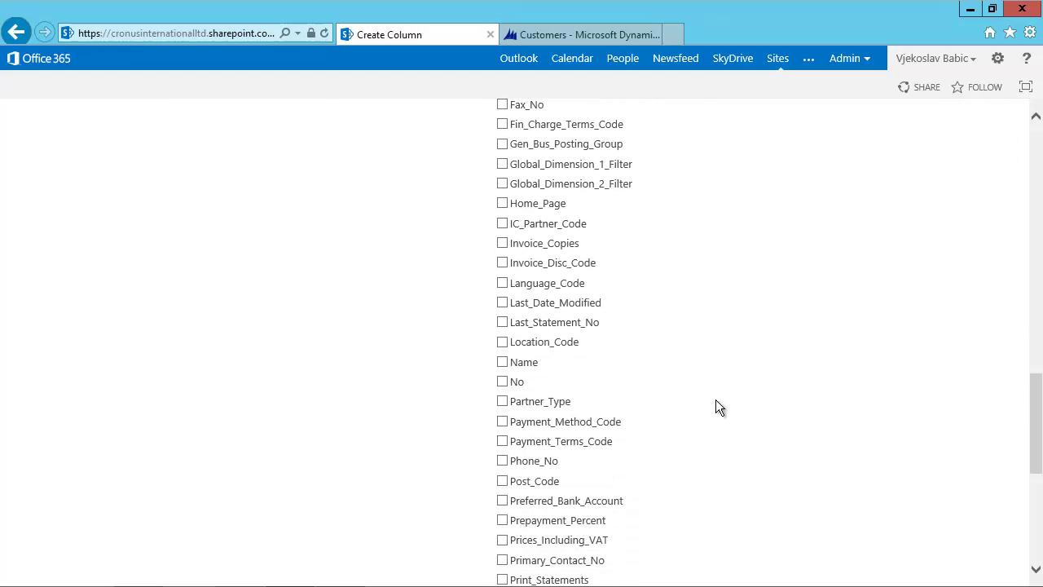
left_click(502, 381)
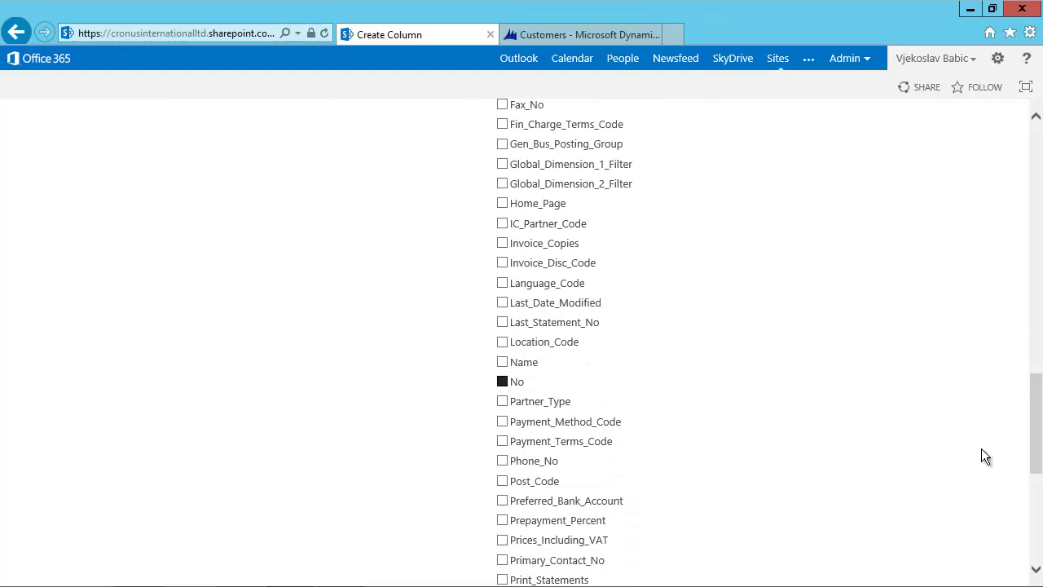
left_click(1031, 550)
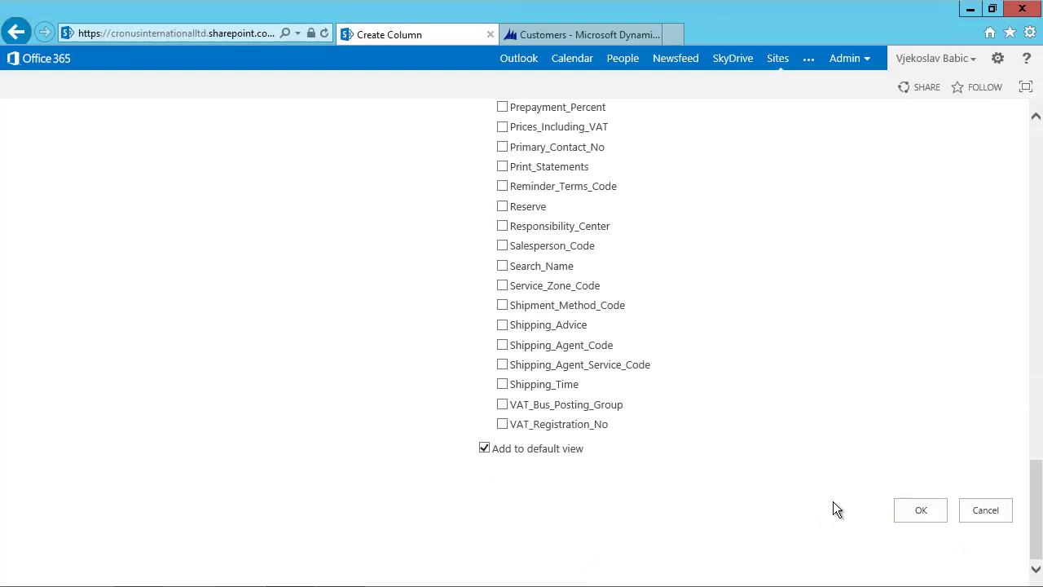
left_click(927, 506)
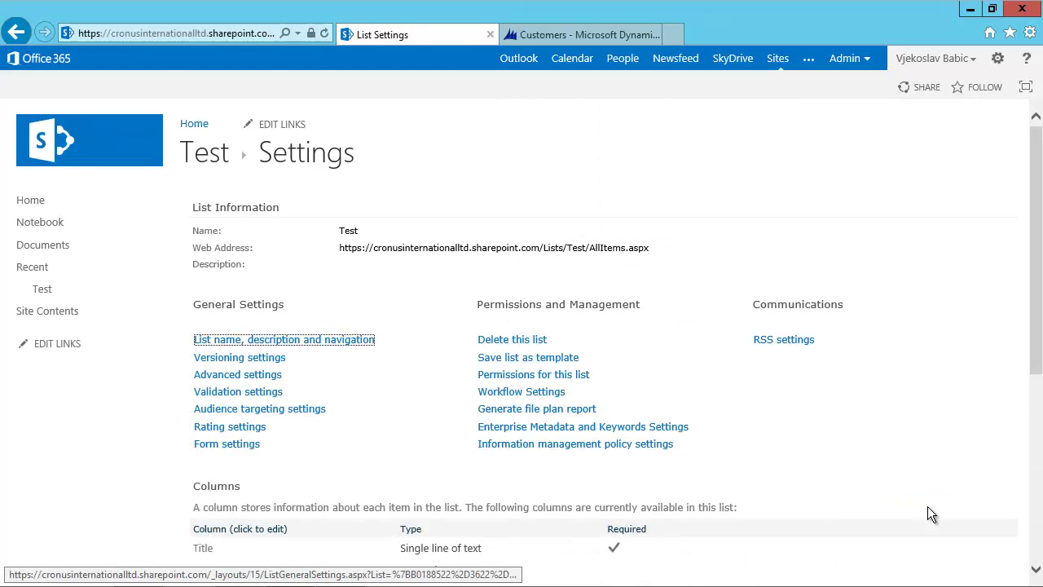
Start a new Test list item titled 'My New List Item'.
left_click(38, 294)
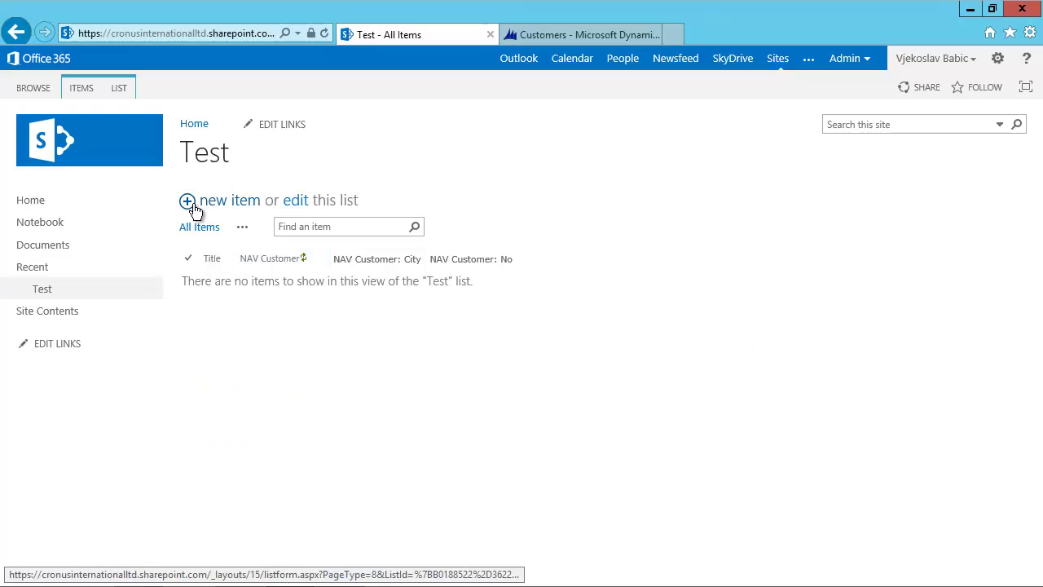
left_click(194, 211)
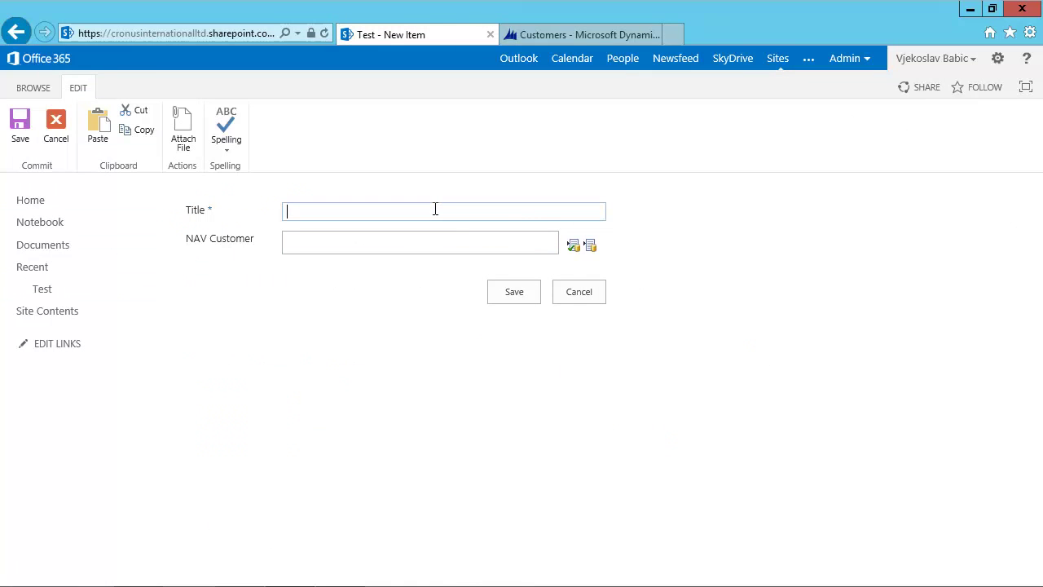
type("My New List Item")
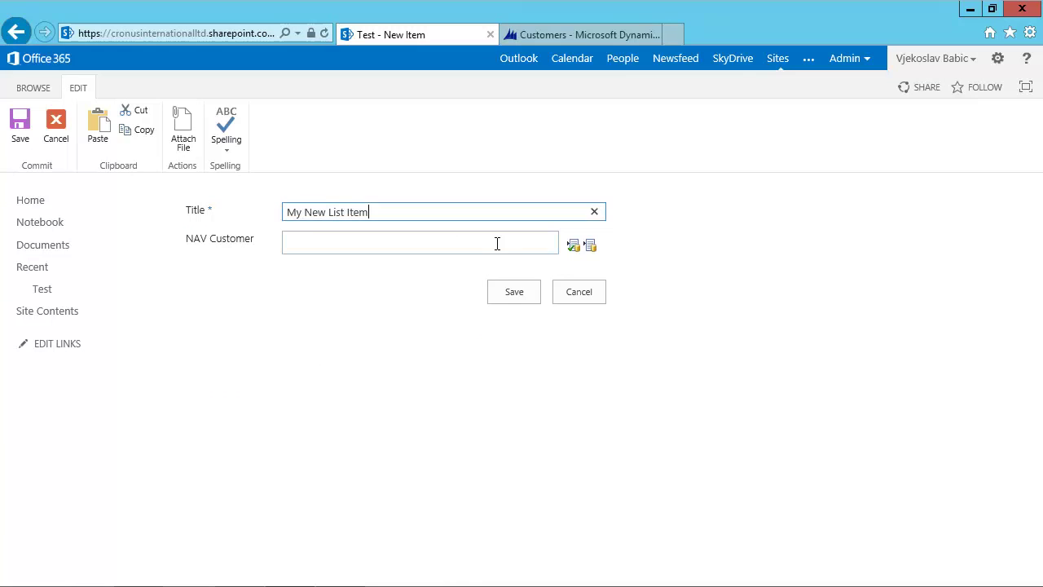
Set the item's NAV Customer to The Cannon Group PLC and save the item.
left_click(512, 247)
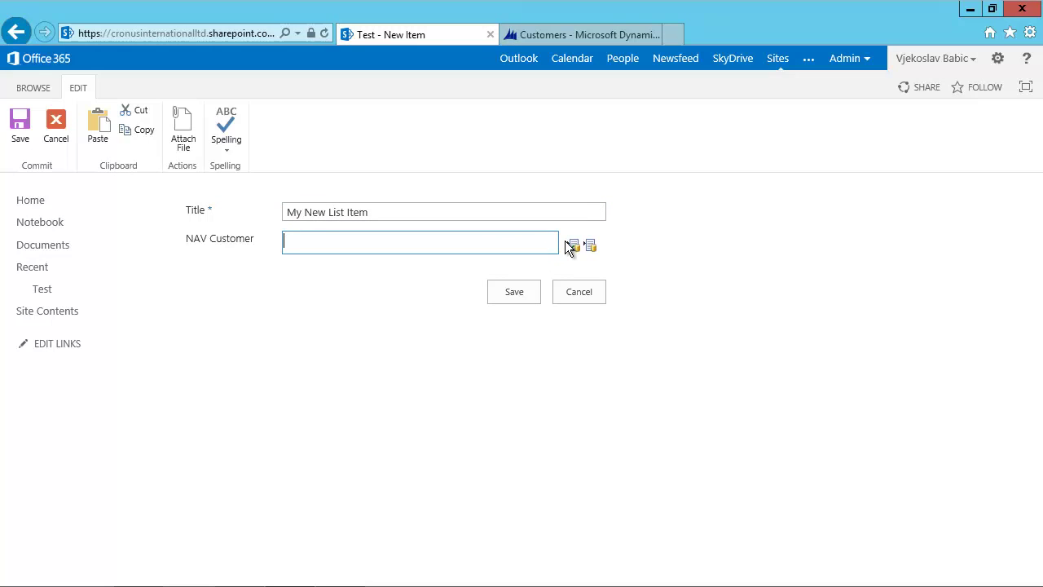
left_click(592, 248)
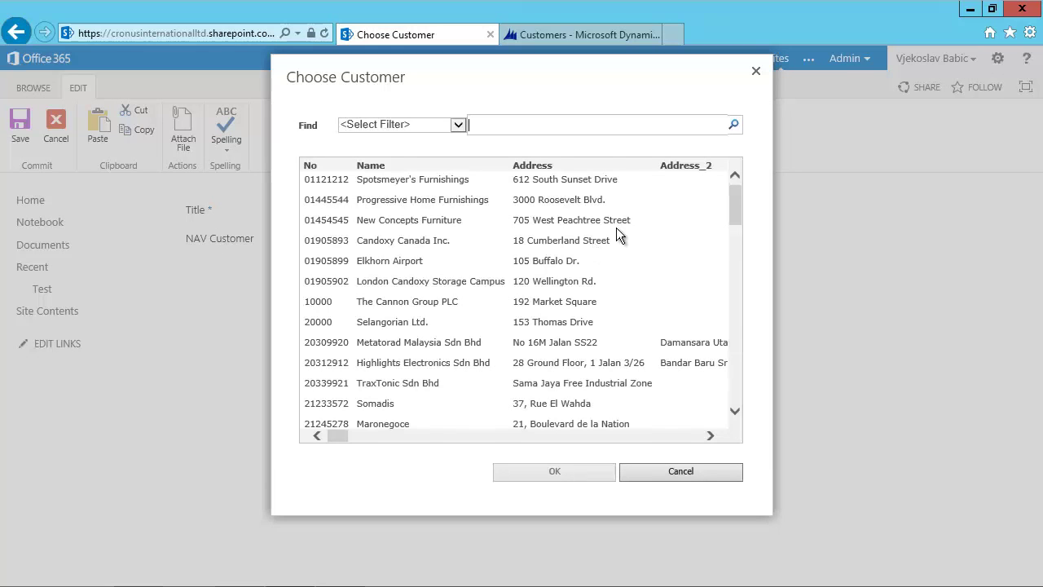
left_click_drag(735, 196, 735, 207)
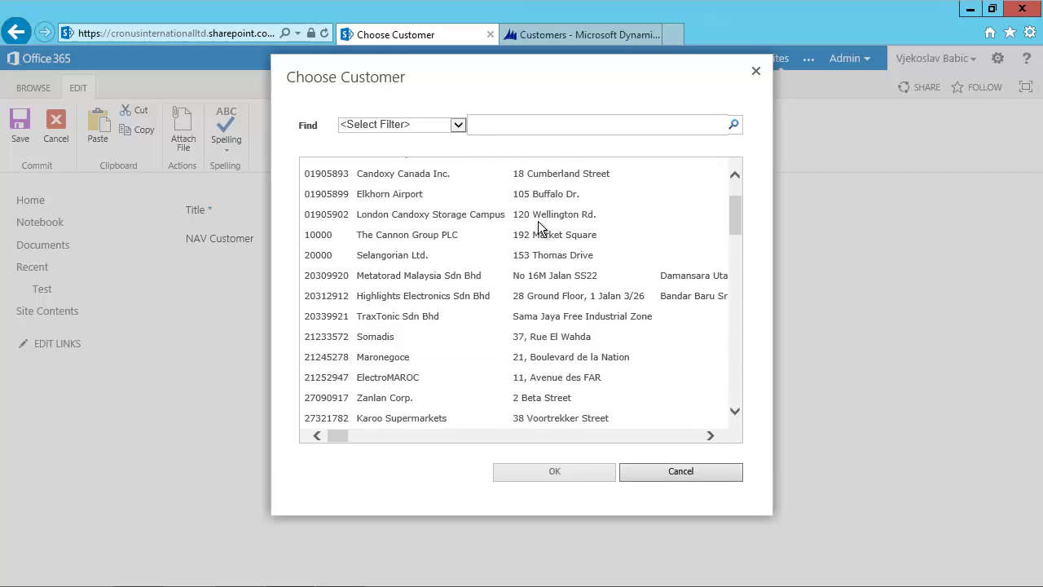
left_click(335, 234)
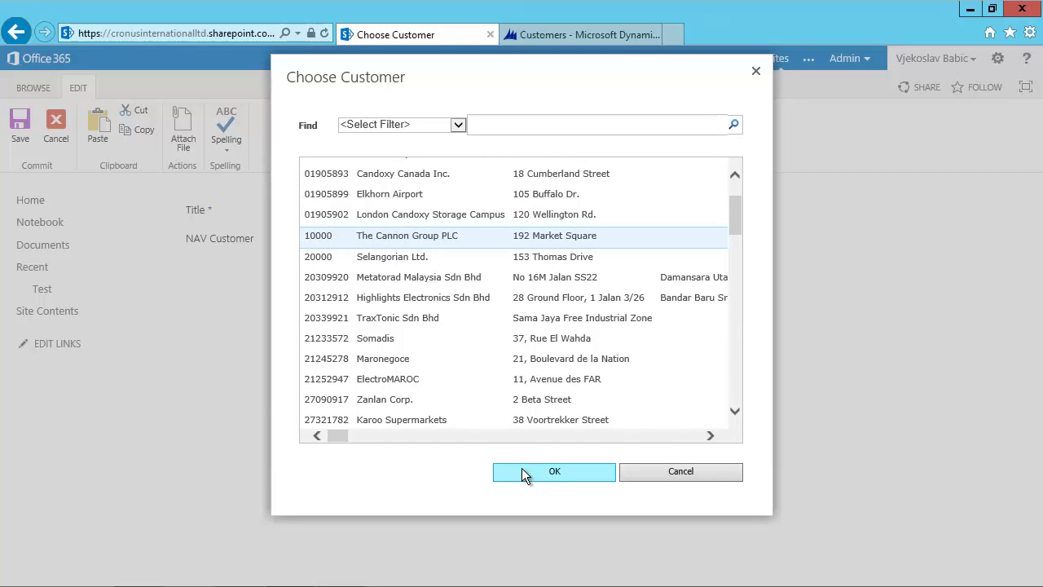
left_click(553, 475)
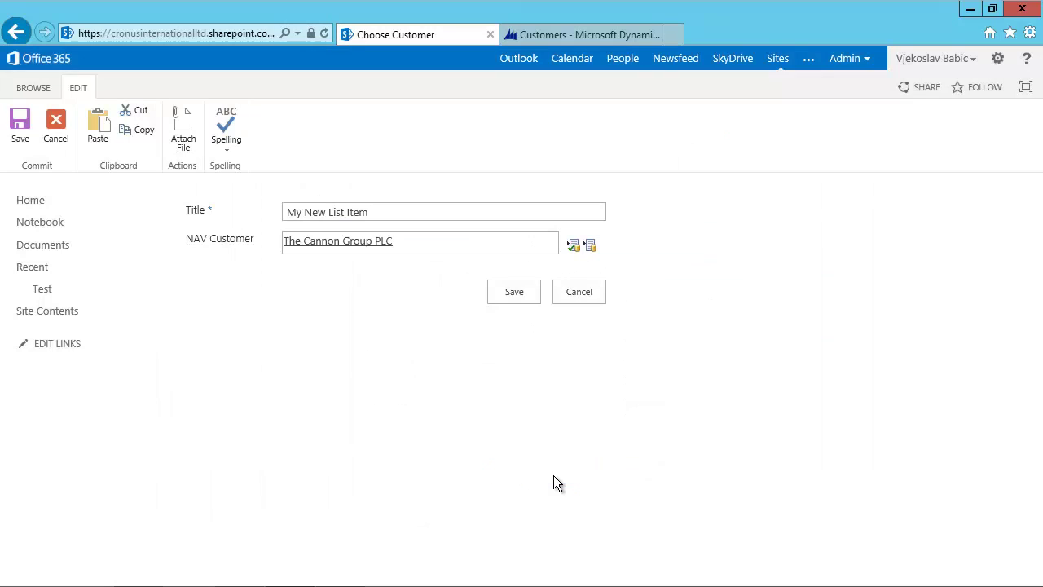
left_click(518, 292)
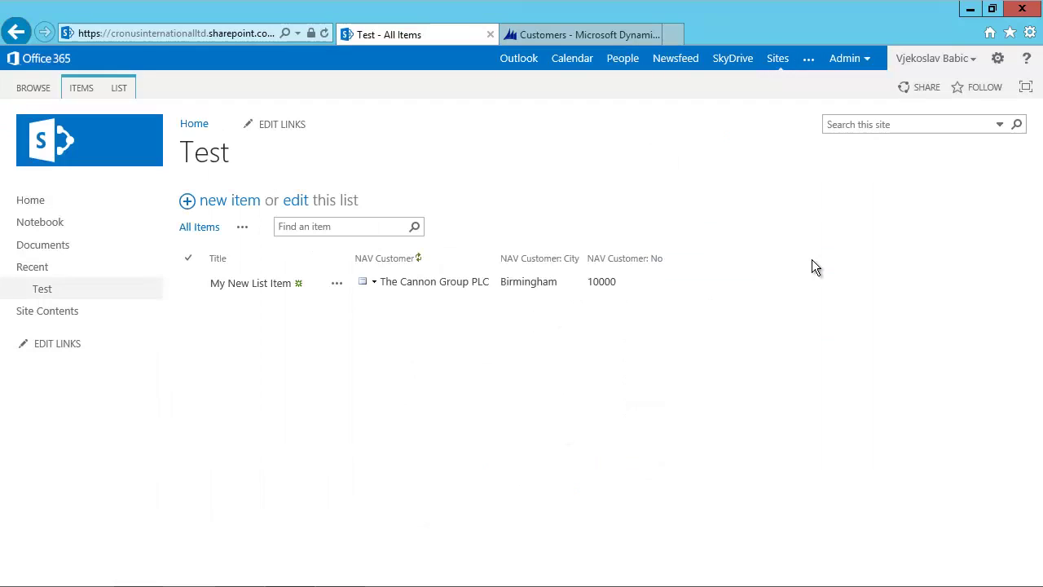